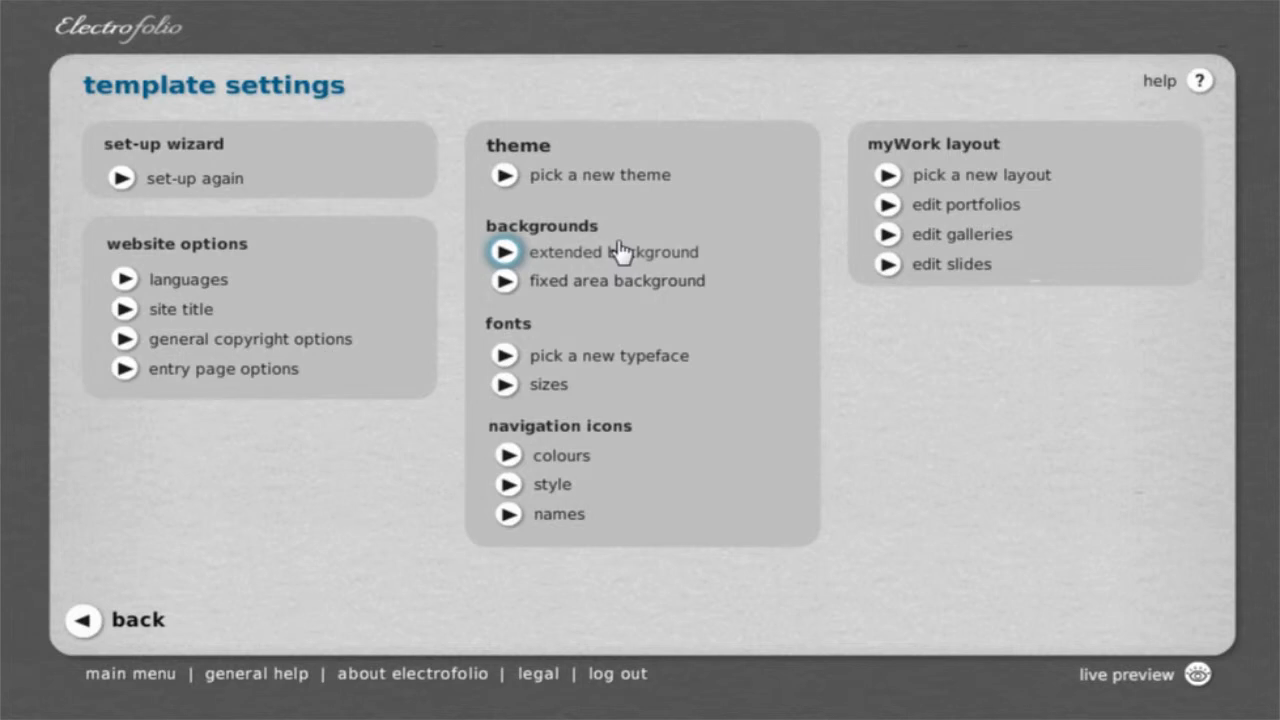
# Set the extended background colour to dark navy 00264c by picking the 00417e blue swatch and darkening it as a custom colour
pyautogui.click(618, 252)
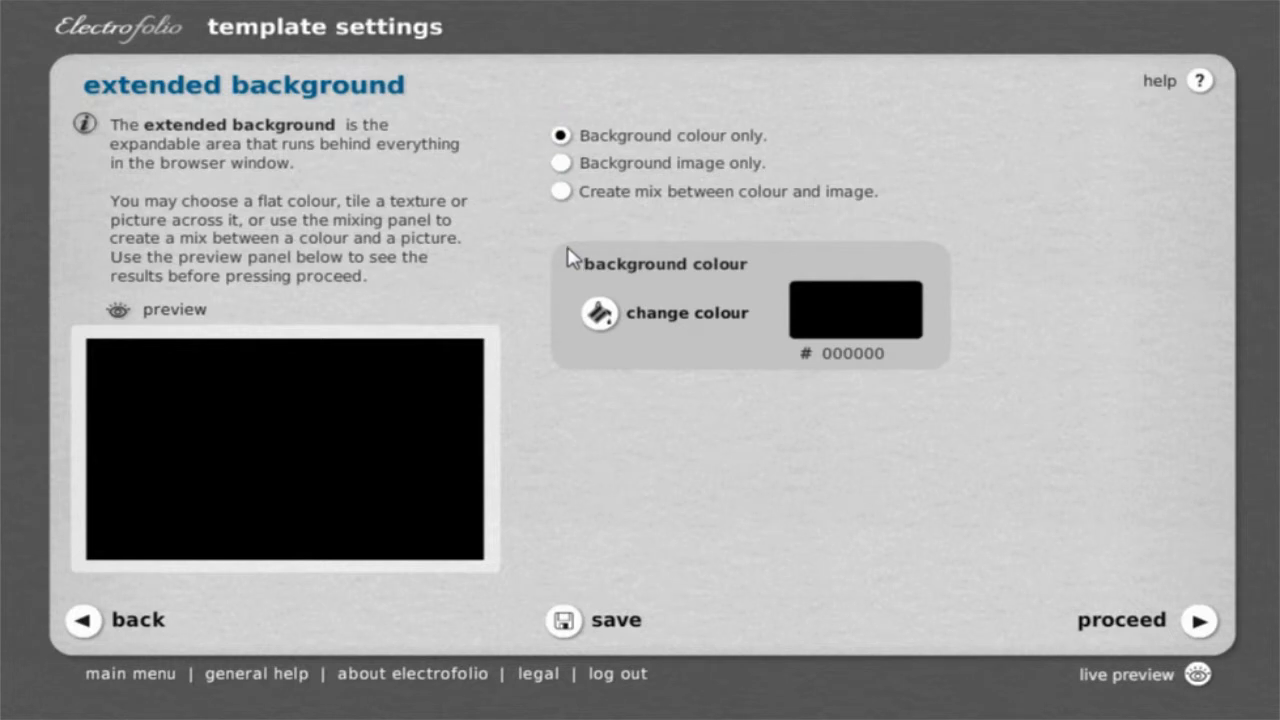
pyautogui.click(599, 315)
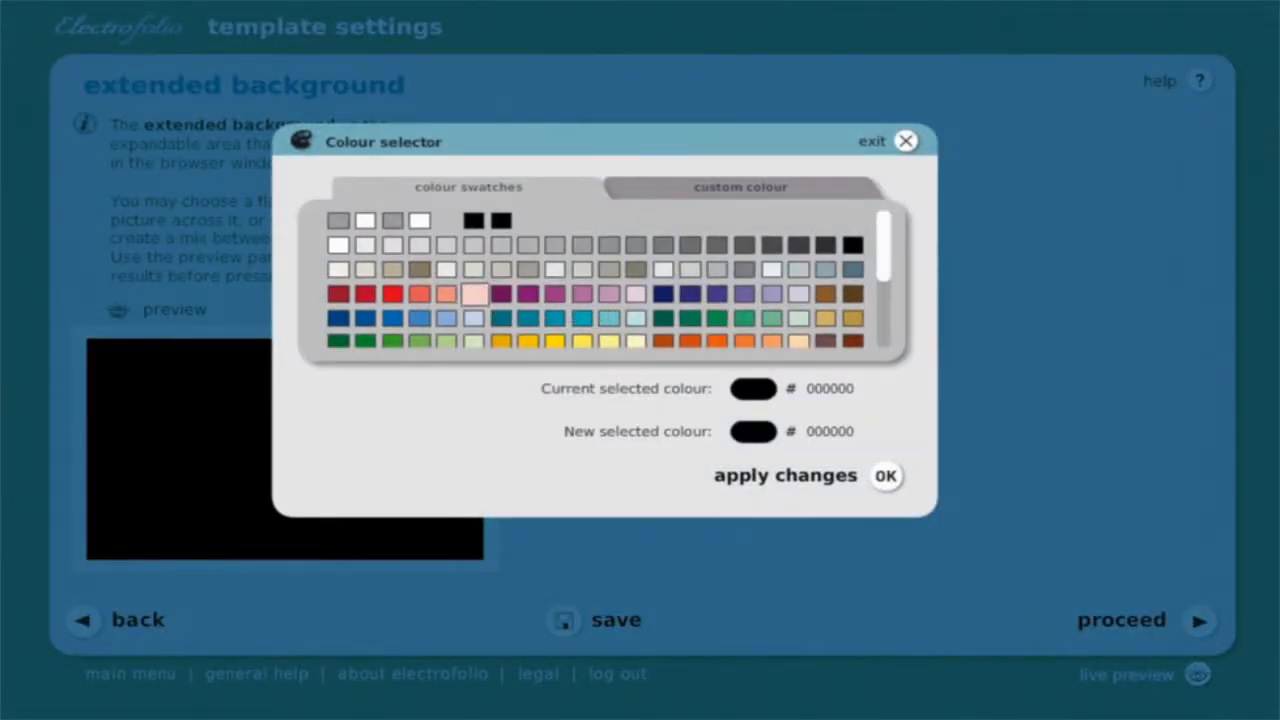
pyautogui.click(528, 296)
pyautogui.click(339, 322)
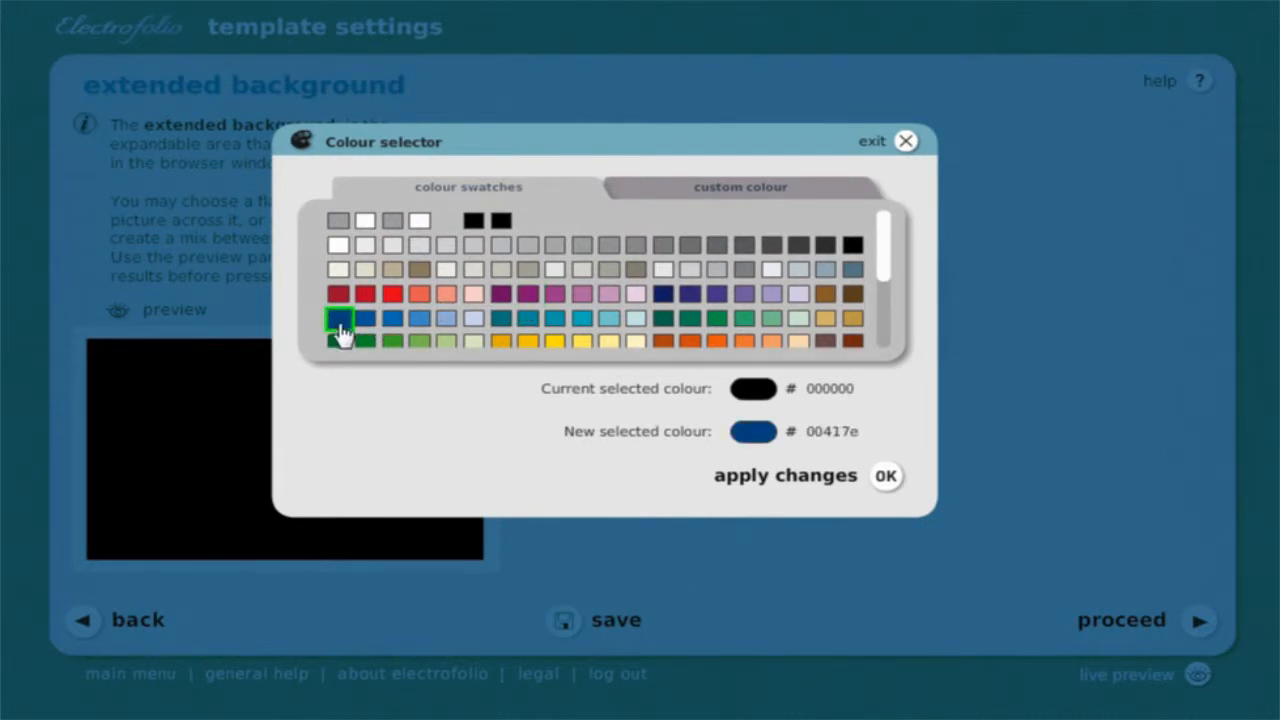
pyautogui.click(749, 199)
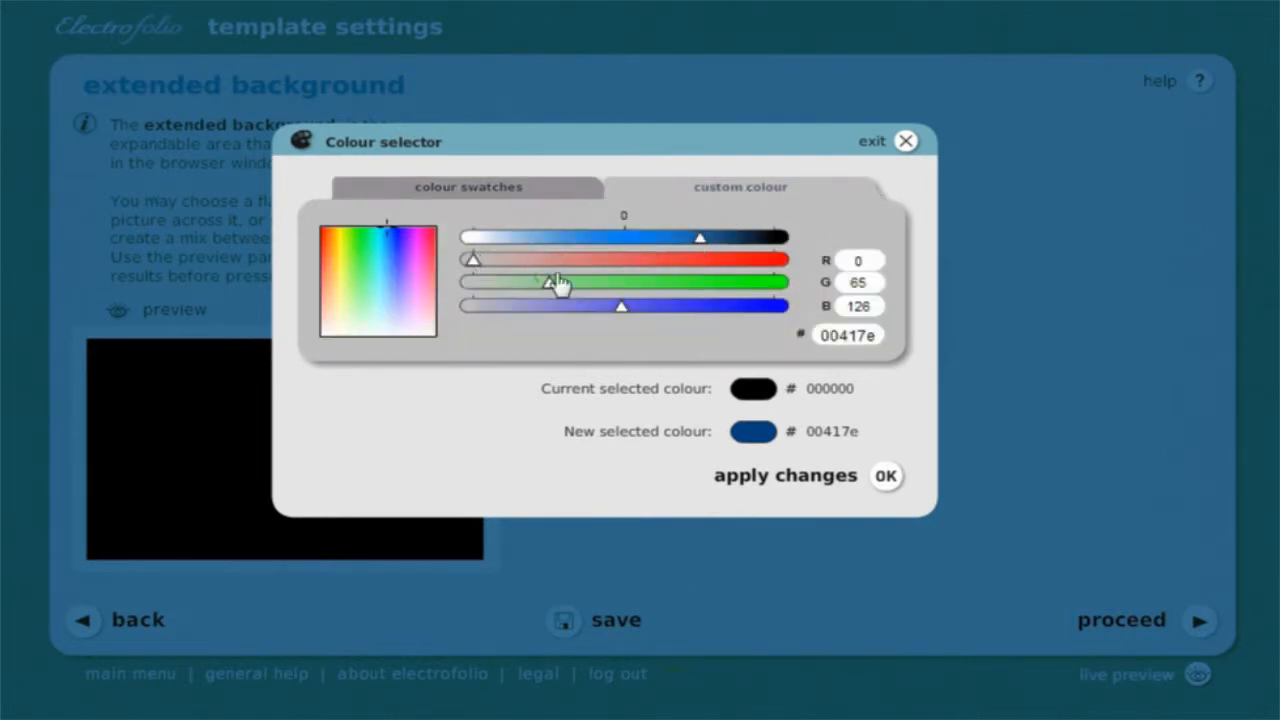
pyautogui.doubleClick(835, 335)
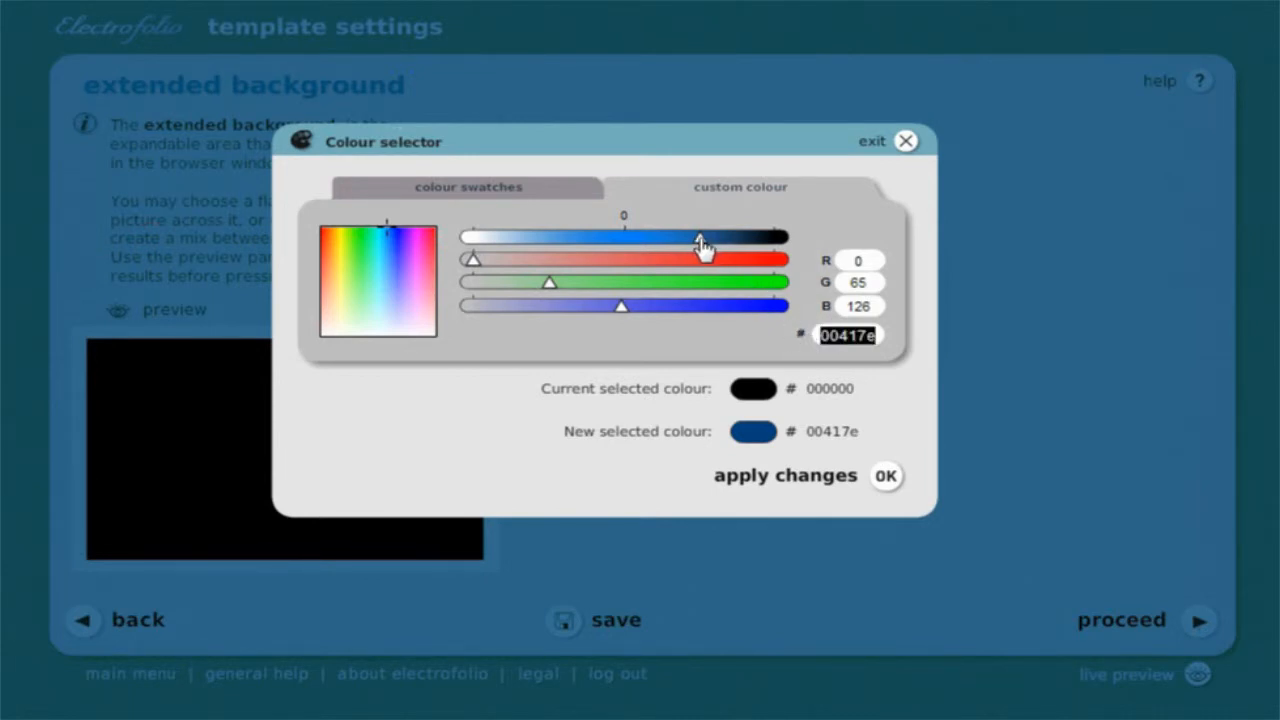
pyautogui.moveTo(702, 245); pyautogui.dragTo(733, 245)
pyautogui.click(849, 478)
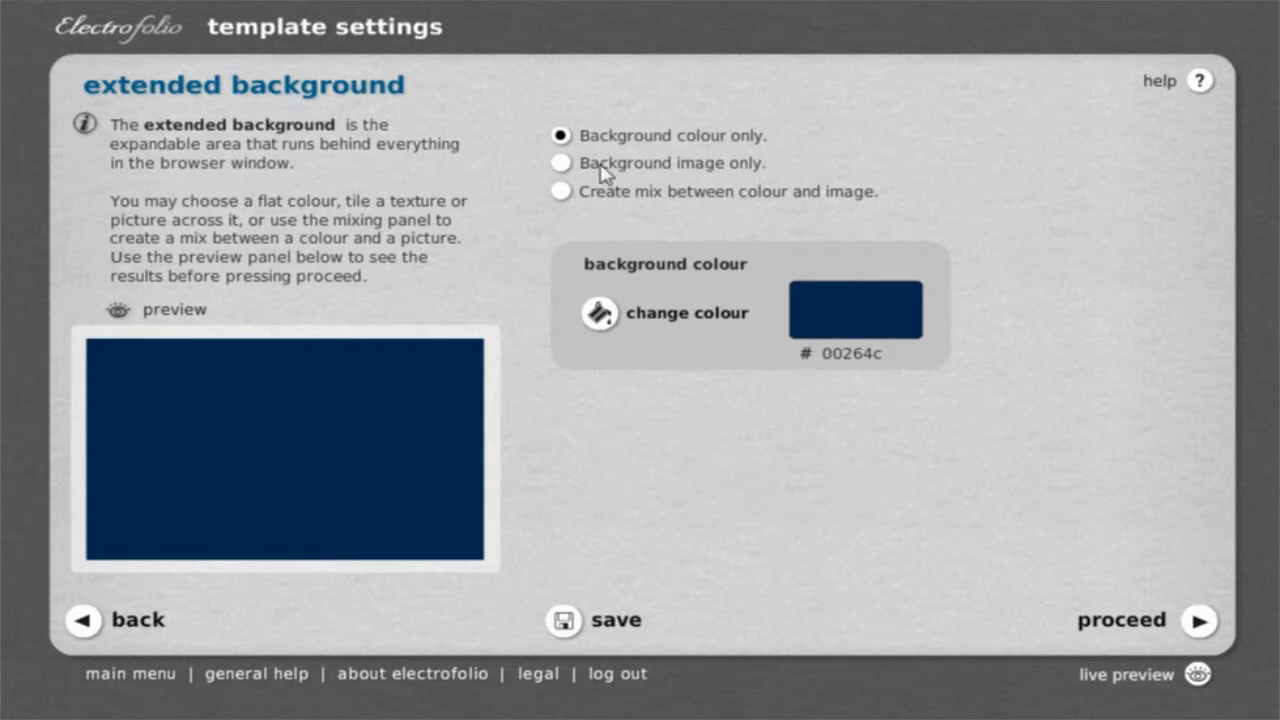
# Switch the extended background to image only and set its picture to tile across the picture box
pyautogui.click(562, 164)
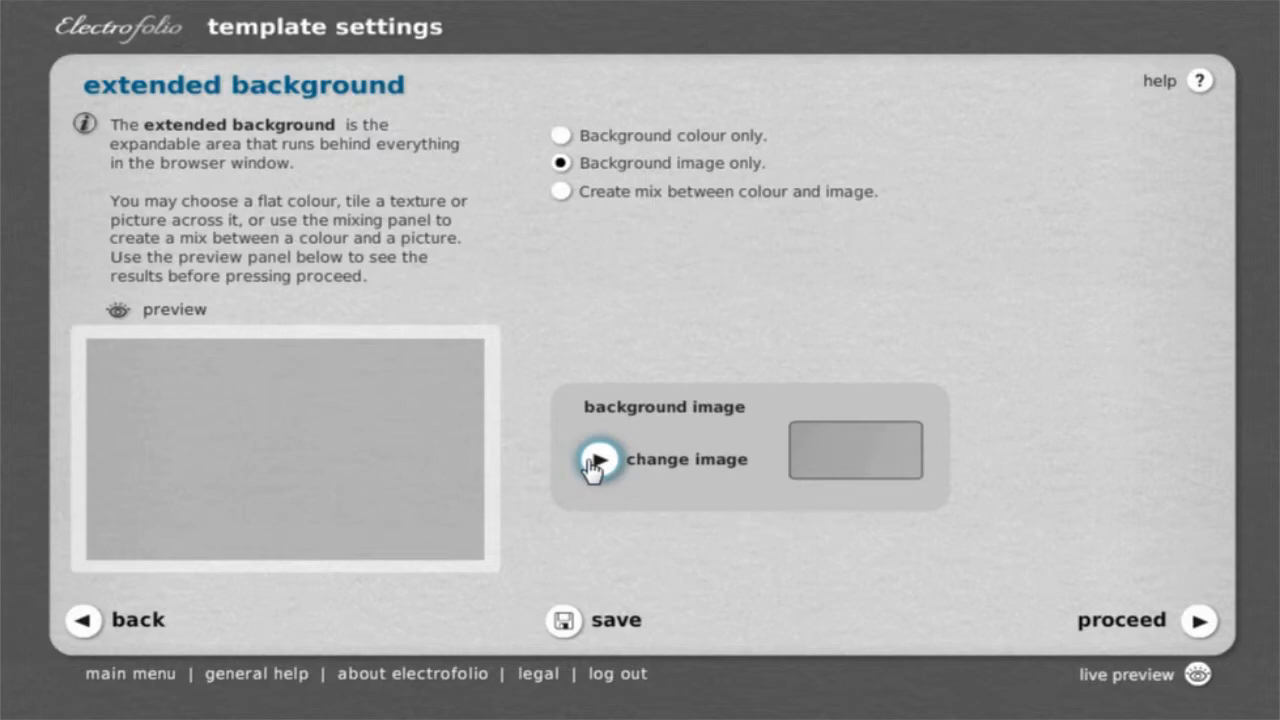
pyautogui.click(597, 461)
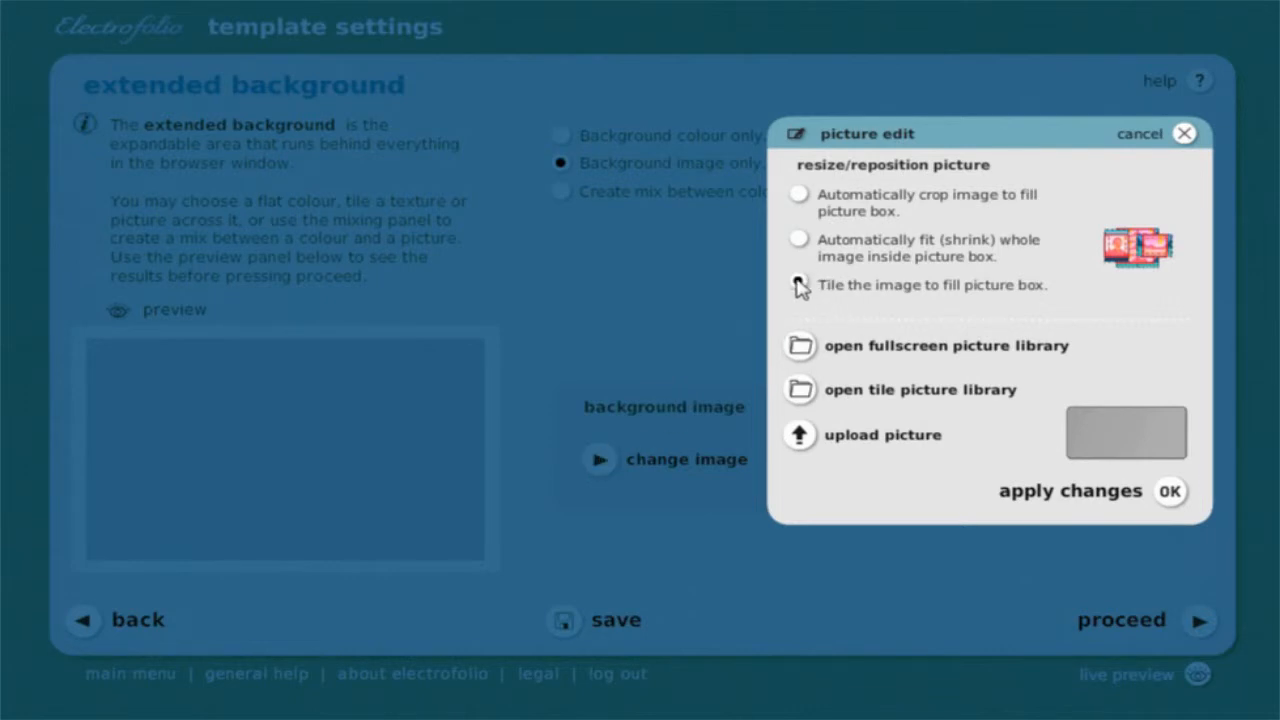
pyautogui.click(798, 240)
pyautogui.click(800, 285)
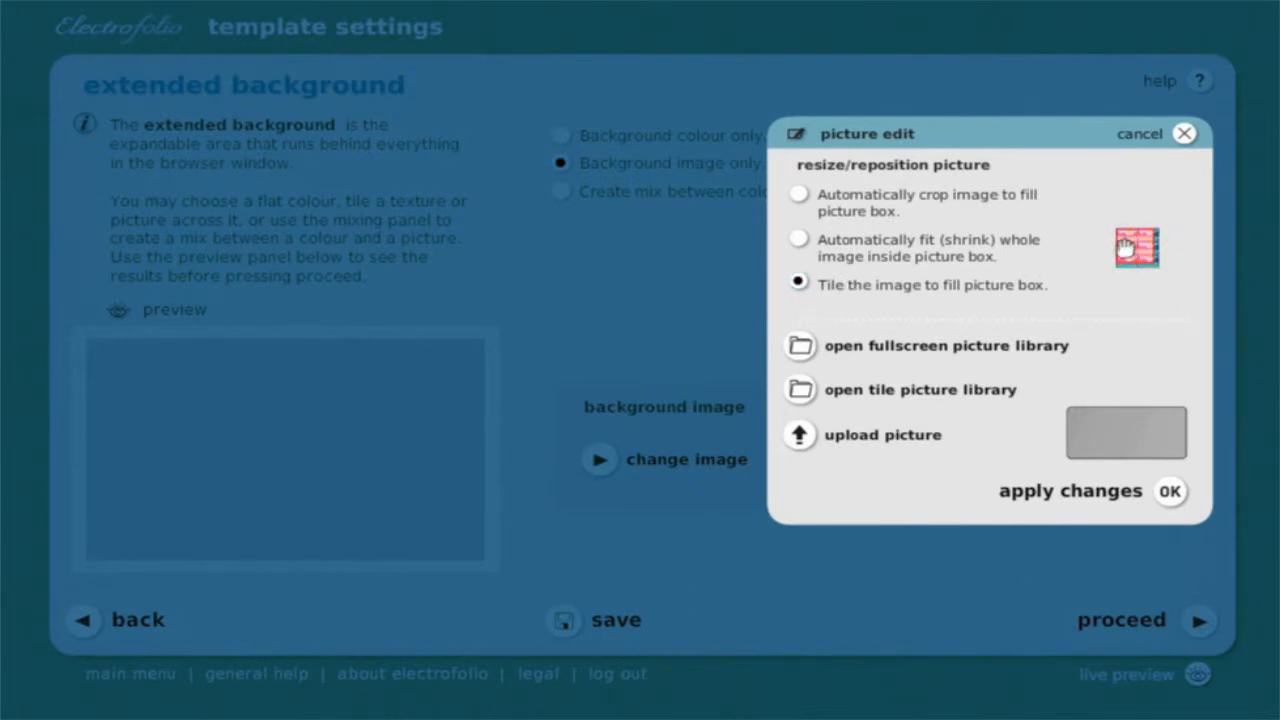
# Preview the zigzag, dark red leather, red medallion and cream floral patterns in the tile picture library
pyautogui.click(801, 390)
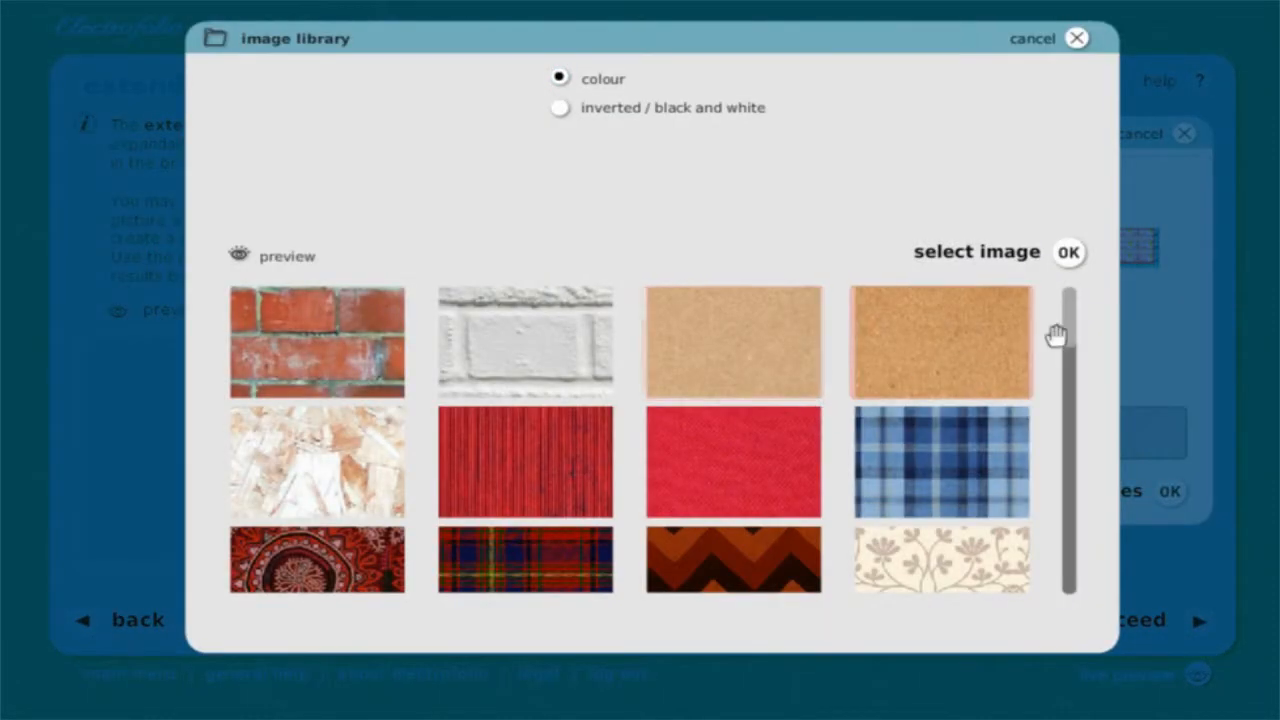
pyautogui.scroll(-3, 1066, 350)
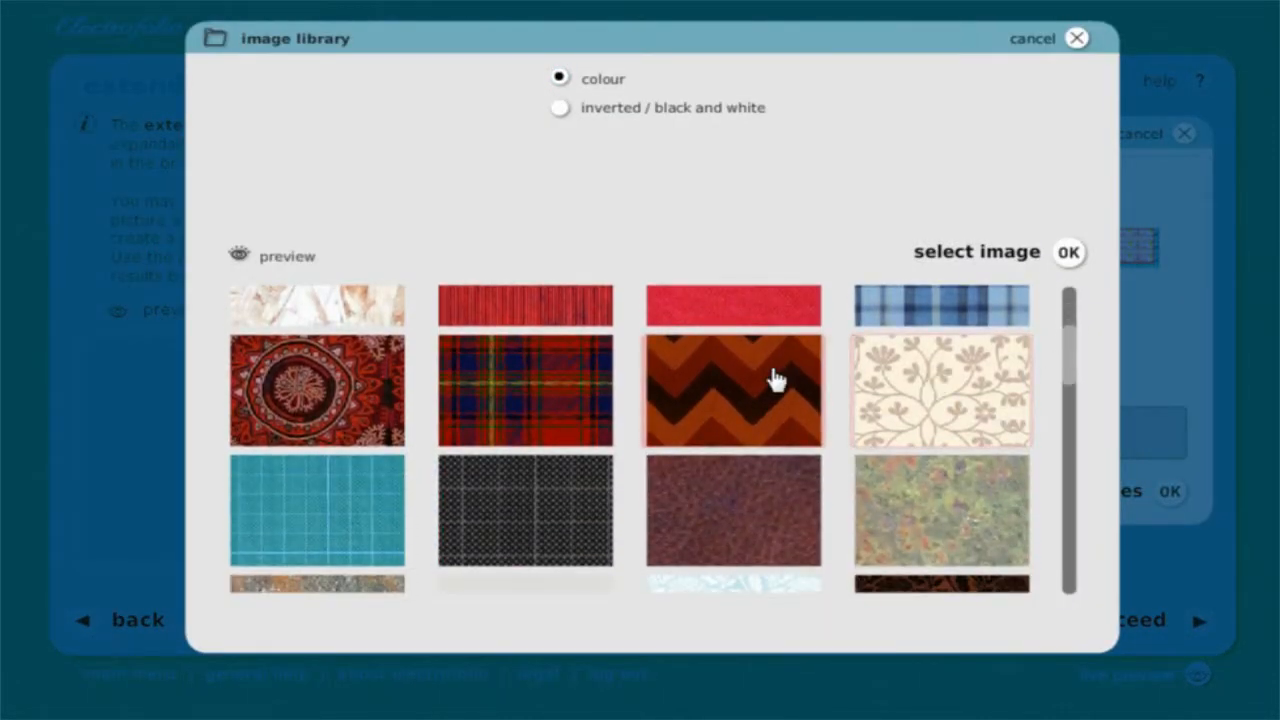
pyautogui.click(805, 385)
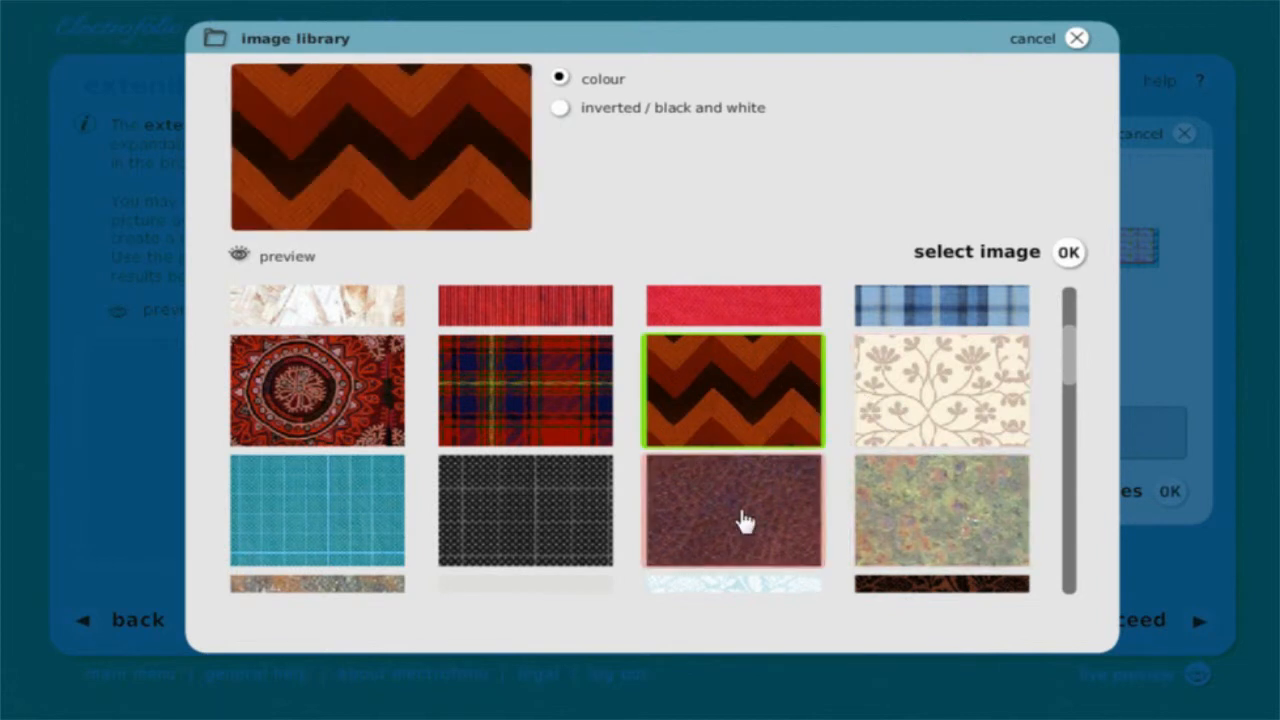
pyautogui.click(740, 520)
pyautogui.click(300, 434)
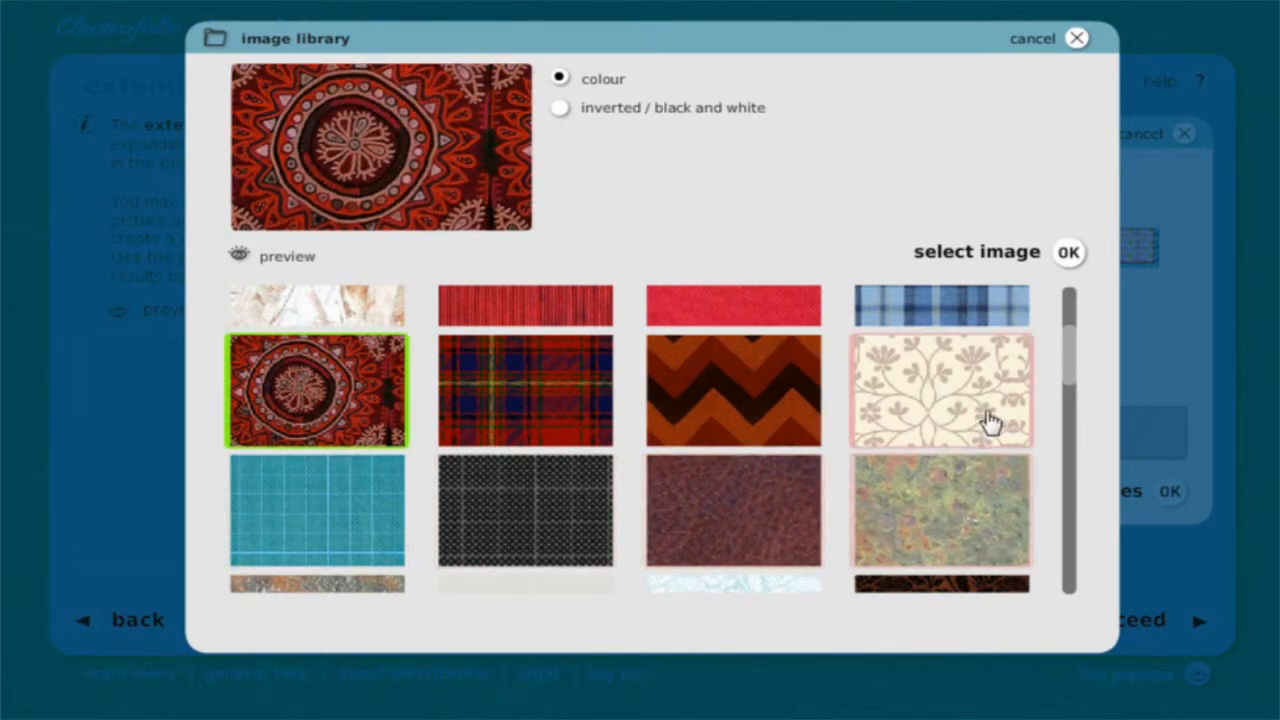
pyautogui.click(988, 420)
# Choose the brown-and-black floral pattern in its inverted / black and white version and apply it as the background image
pyautogui.moveTo(1071, 386); pyautogui.dragTo(1069, 440)
pyautogui.click(917, 386)
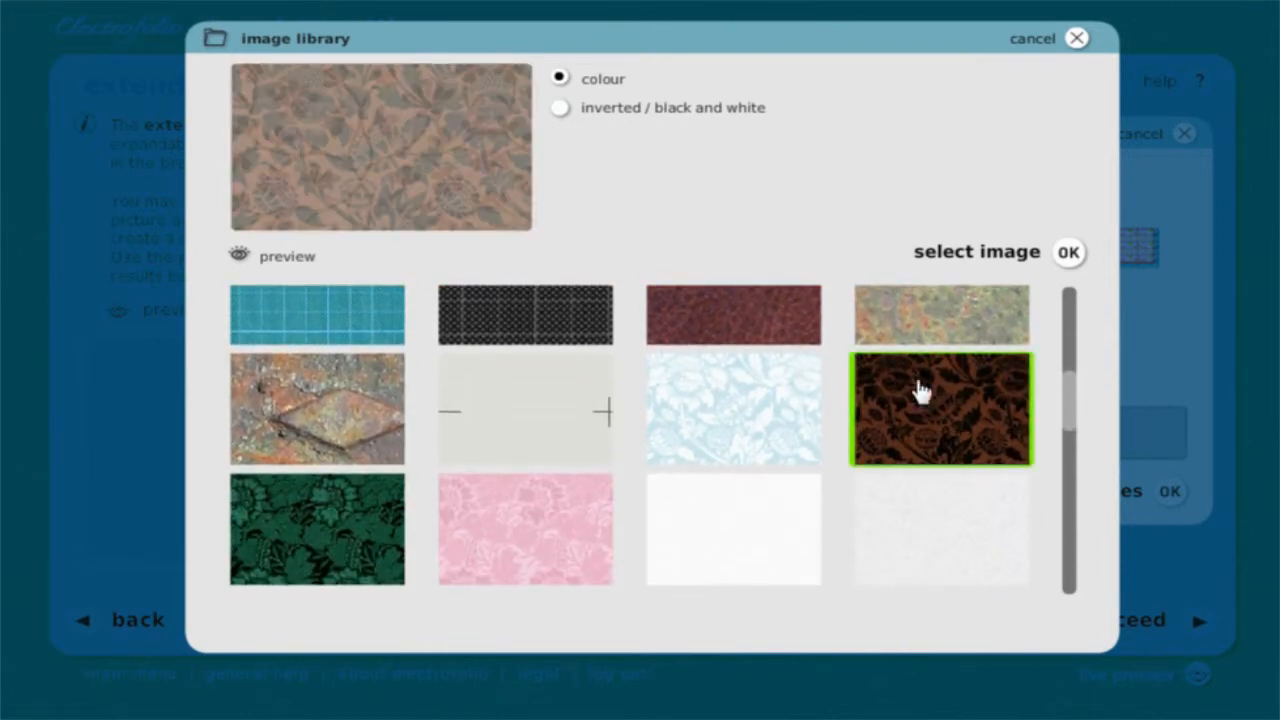
pyautogui.click(560, 108)
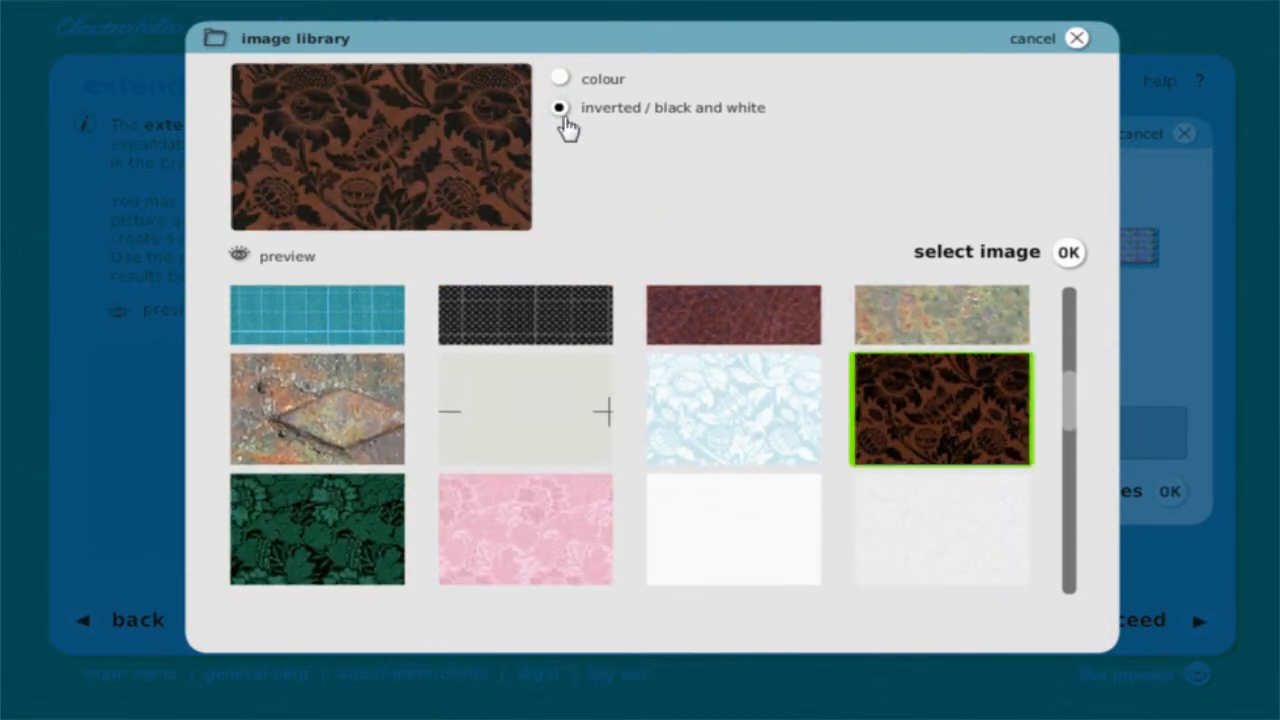
pyautogui.click(1066, 256)
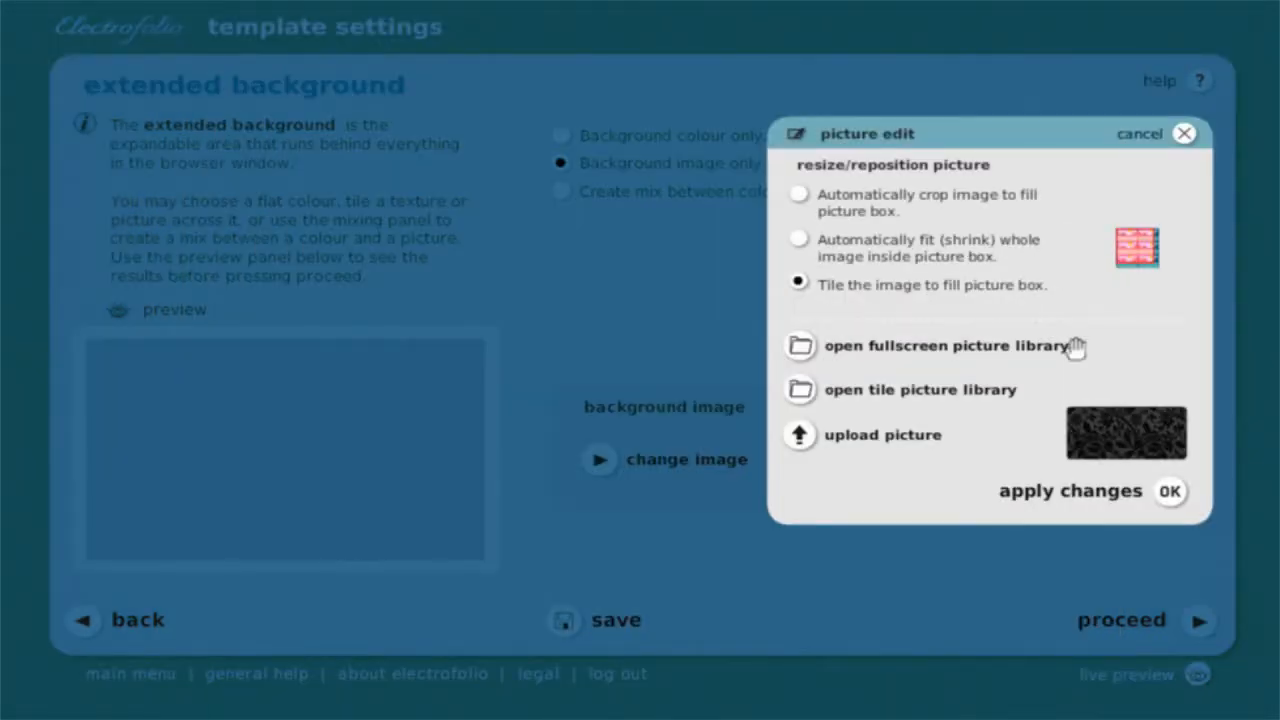
pyautogui.click(1168, 491)
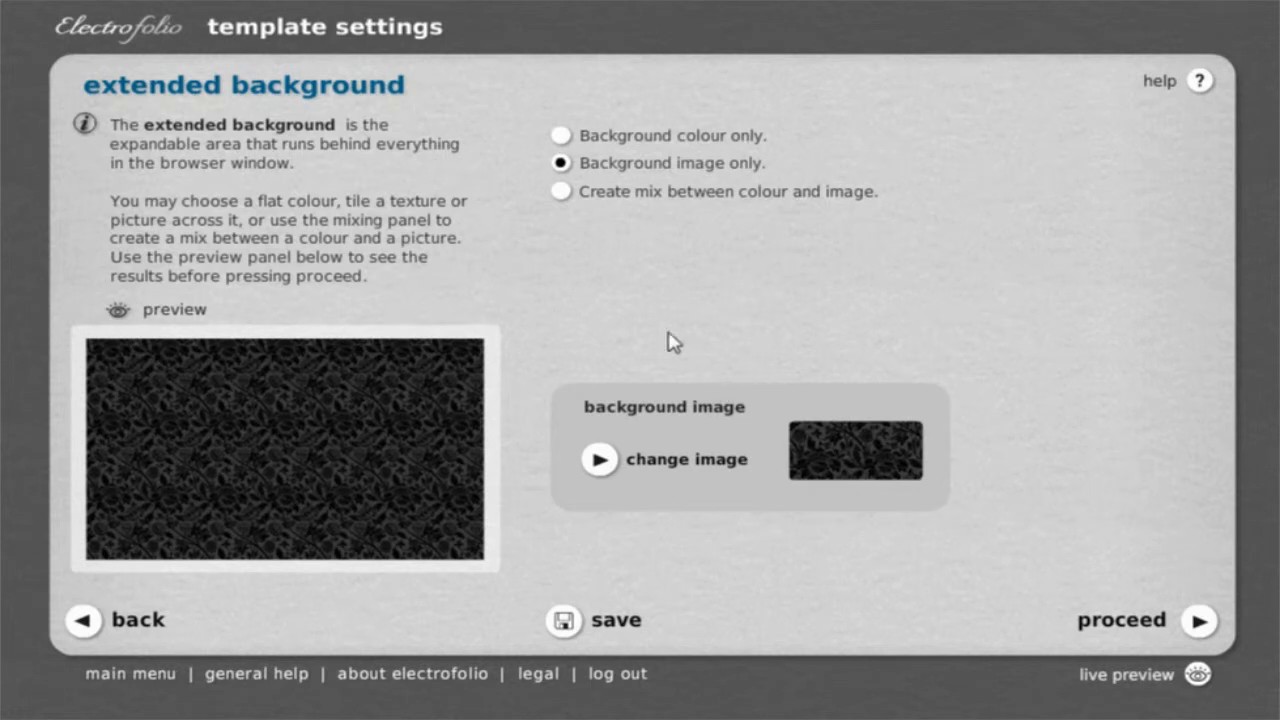
# Mix the background colour and image with the mixer about 40% towards only image, and proceed to the fixed area background
pyautogui.click(561, 192)
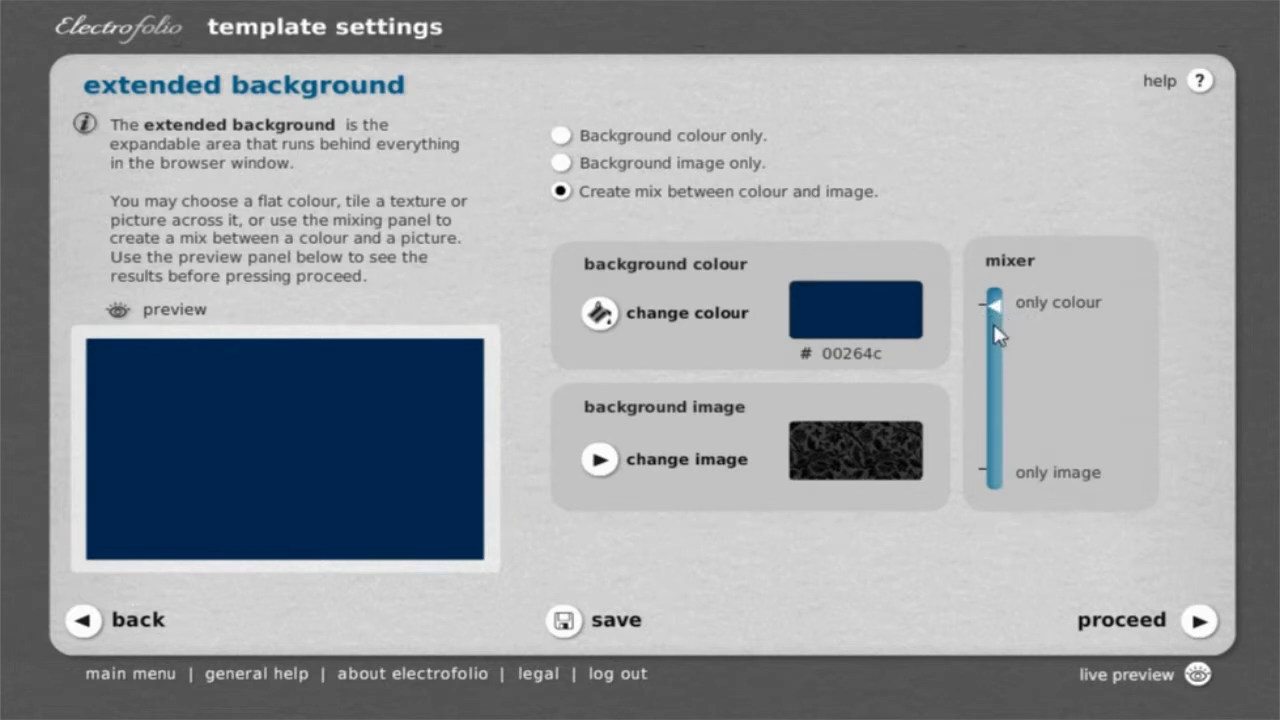
pyautogui.moveTo(997, 323); pyautogui.dragTo(1000, 368)
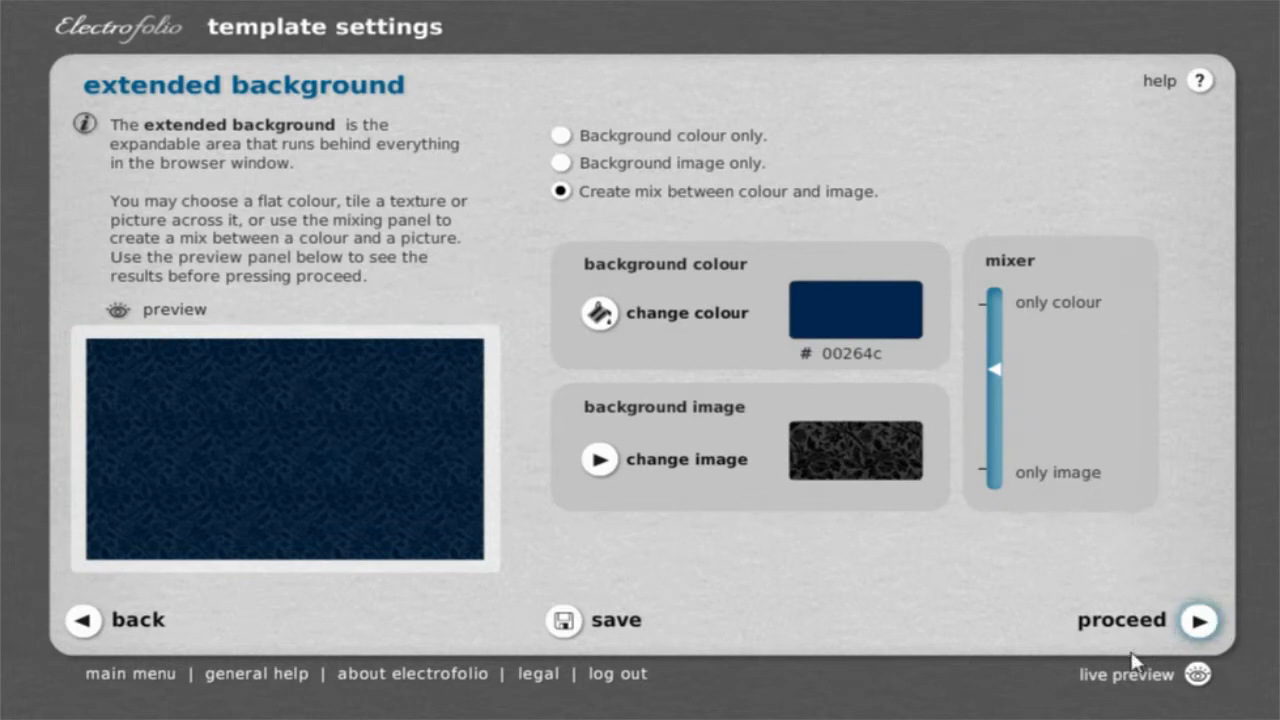
pyautogui.click(1119, 620)
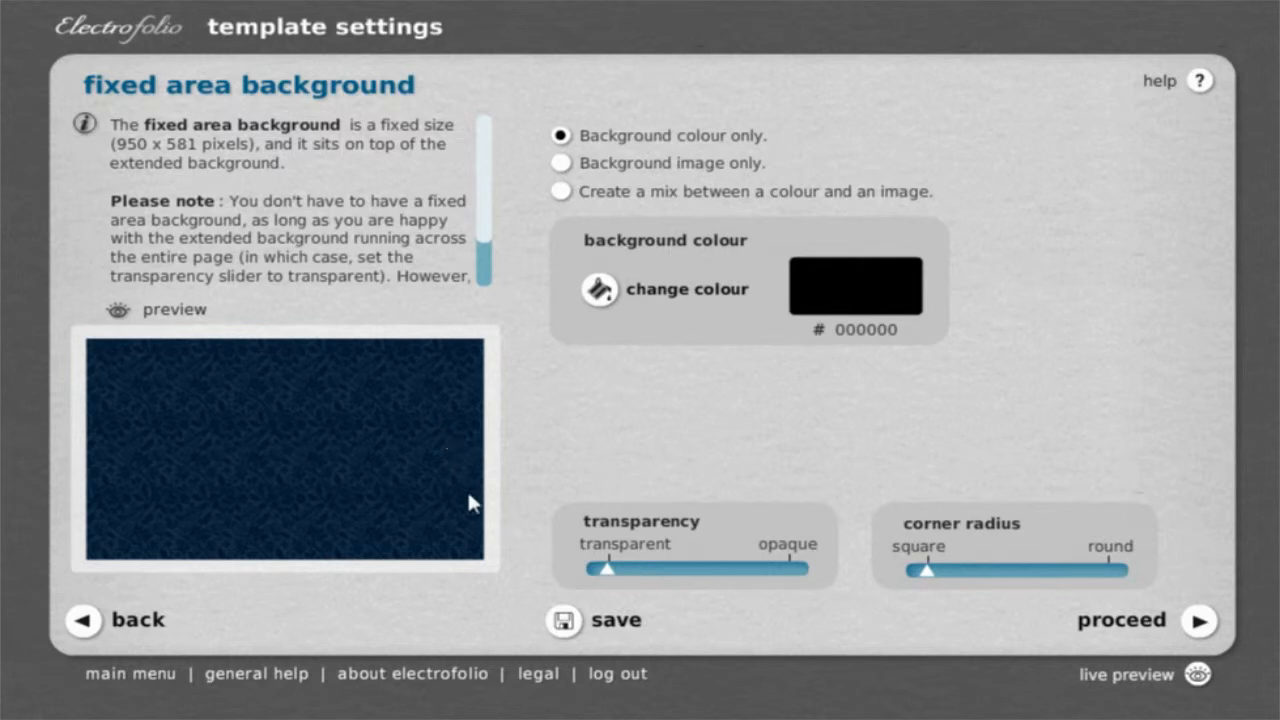
# Make the black fixed area background opaque with fully round corners and save the settings
pyautogui.moveTo(610, 577)
pyautogui.moveTo(610, 577); pyautogui.dragTo(826, 586)
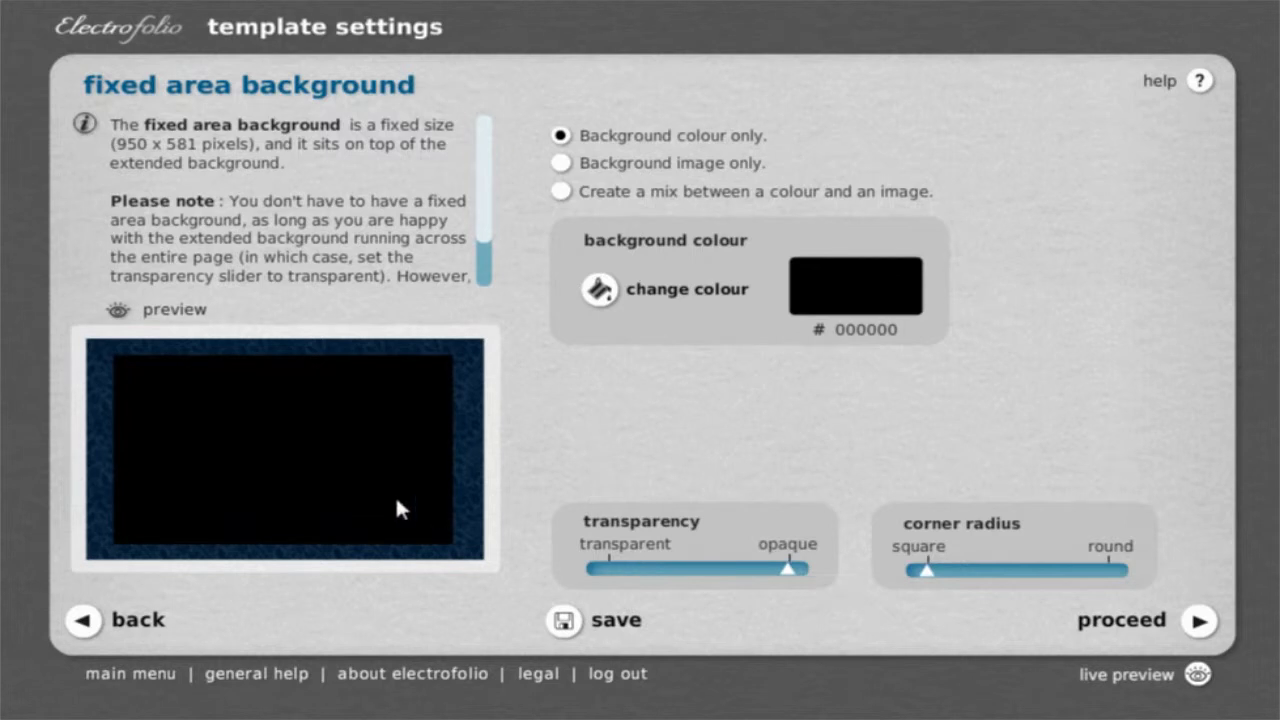
pyautogui.moveTo(926, 570); pyautogui.dragTo(1104, 590)
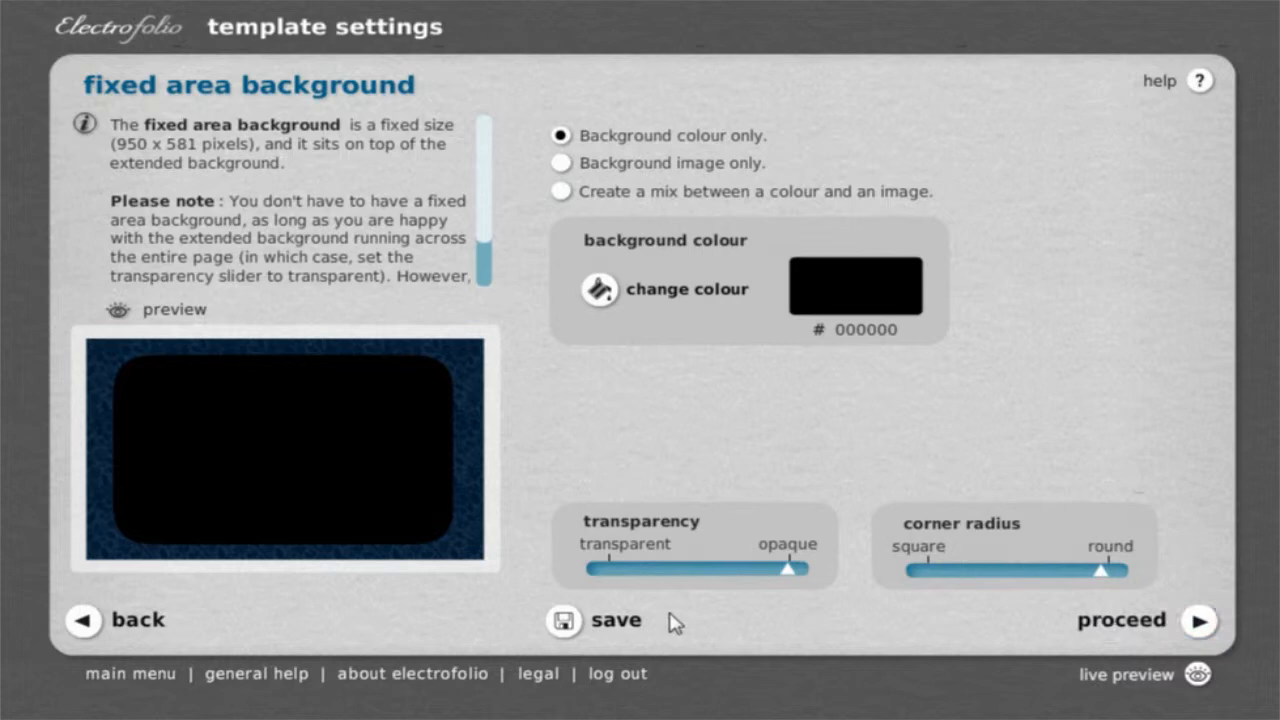
pyautogui.click(615, 622)
# Check the saved backgrounds in the live preview, return to the settings and proceed to the font options
pyautogui.click(1197, 674)
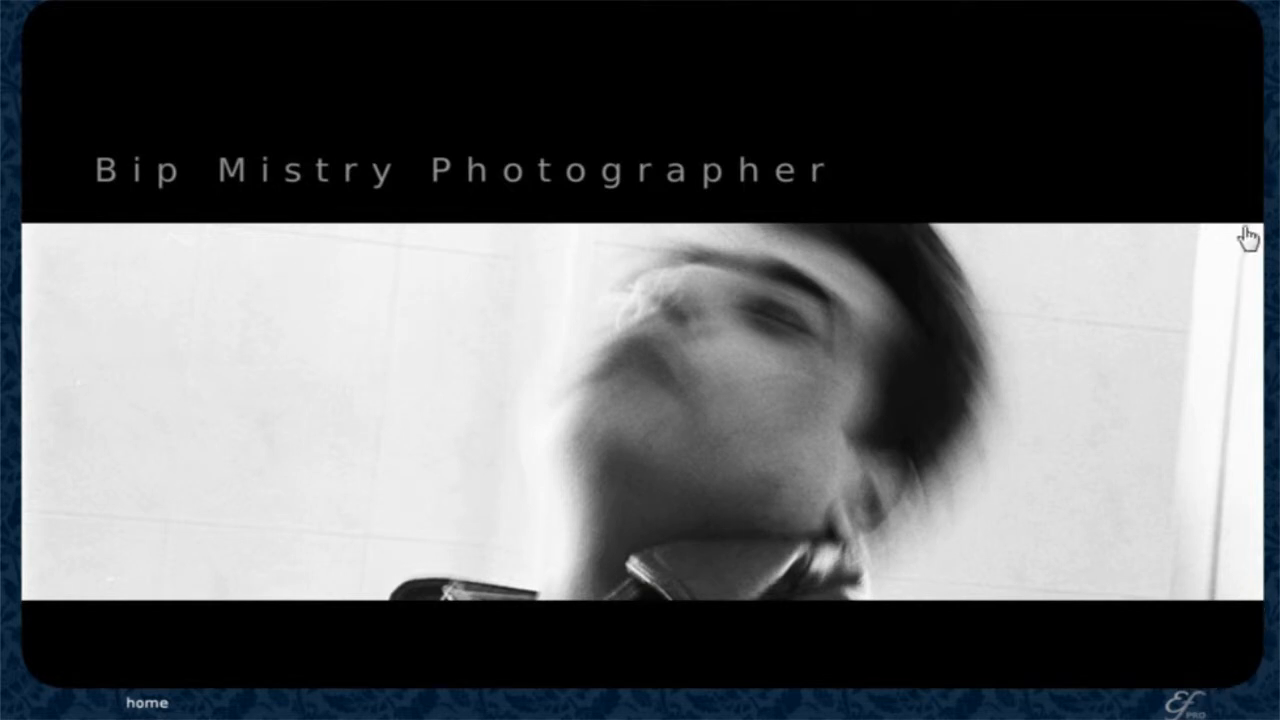
pyautogui.click(1250, 40)
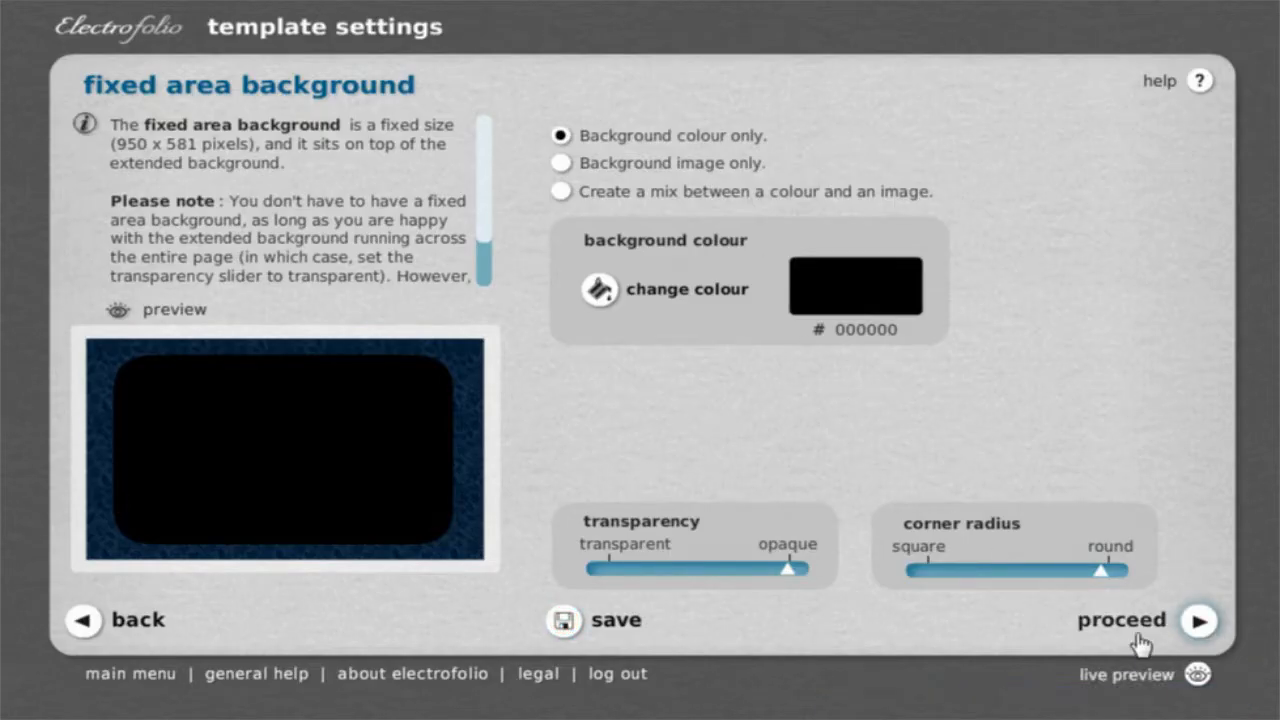
pyautogui.click(1150, 630)
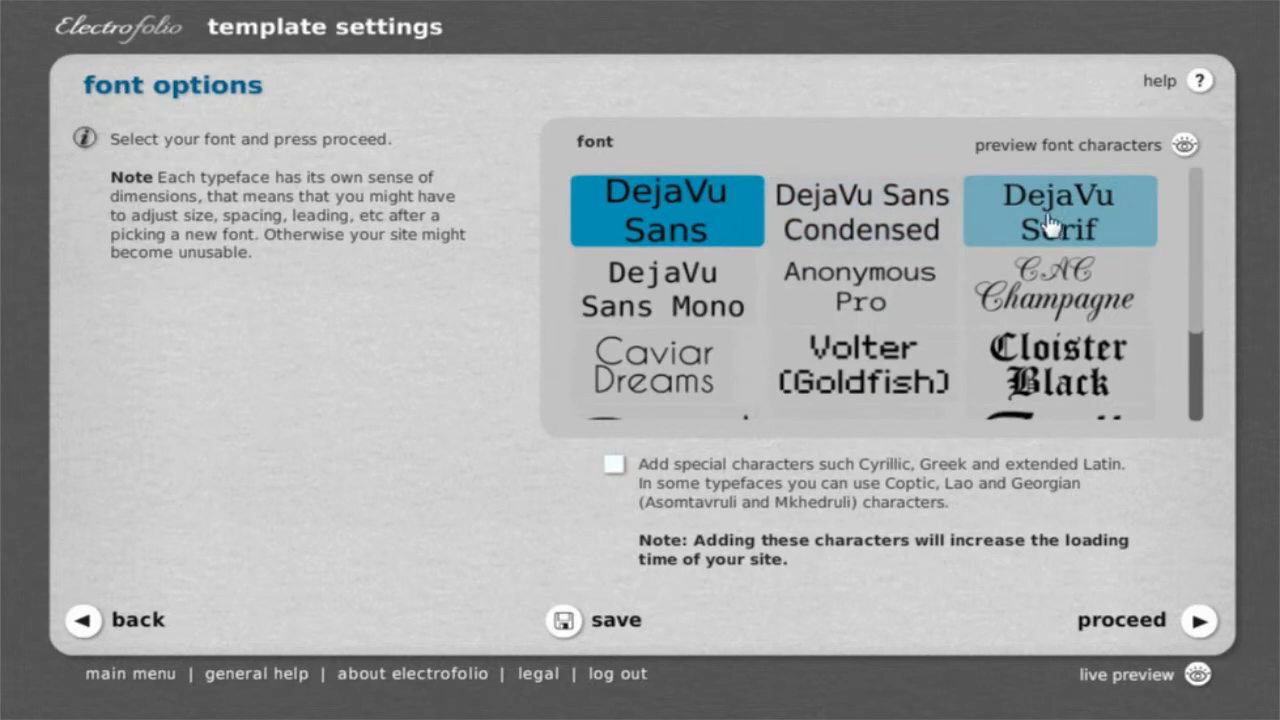
# Try the Anonymous Pro and Caviar Dreams fonts, browse the remaining typefaces and reselect DejaVu Sans
pyautogui.click(832, 300)
pyautogui.click(690, 395)
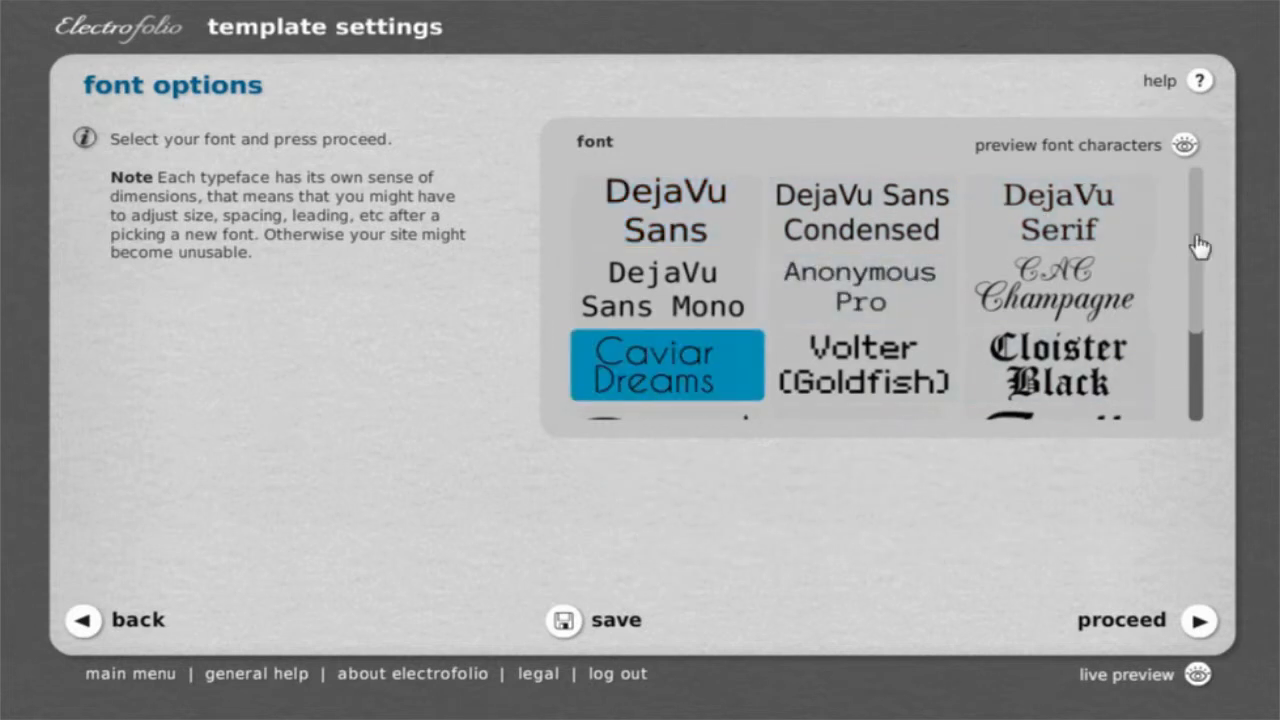
pyautogui.moveTo(1199, 247); pyautogui.dragTo(1184, 357)
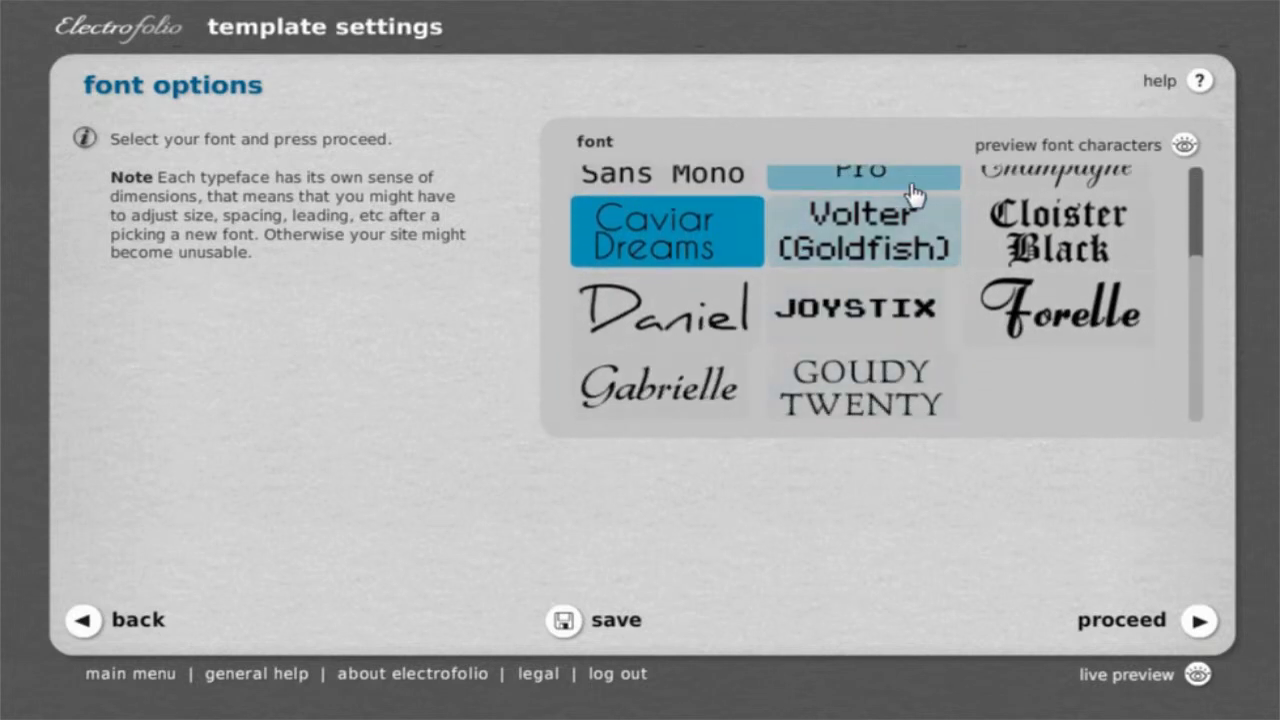
pyautogui.scroll(3, 928, 314)
pyautogui.click(666, 210)
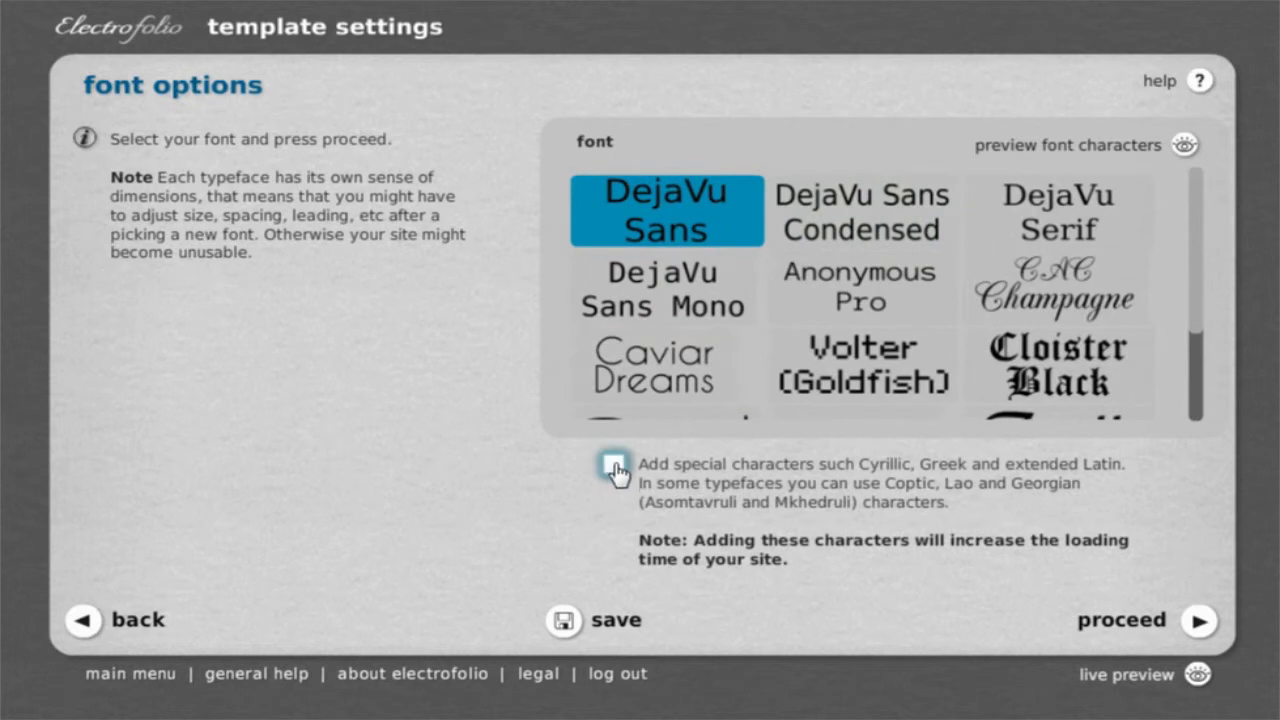
# Toggle the option for special characters such as Cyrillic, Greek and extended Latin, leaving it enabled for DejaVu Sans
pyautogui.click(613, 465)
pyautogui.click(613, 465)
pyautogui.click(613, 465)
pyautogui.click(615, 467)
pyautogui.click(615, 467)
pyautogui.click(615, 467)
pyautogui.click(614, 467)
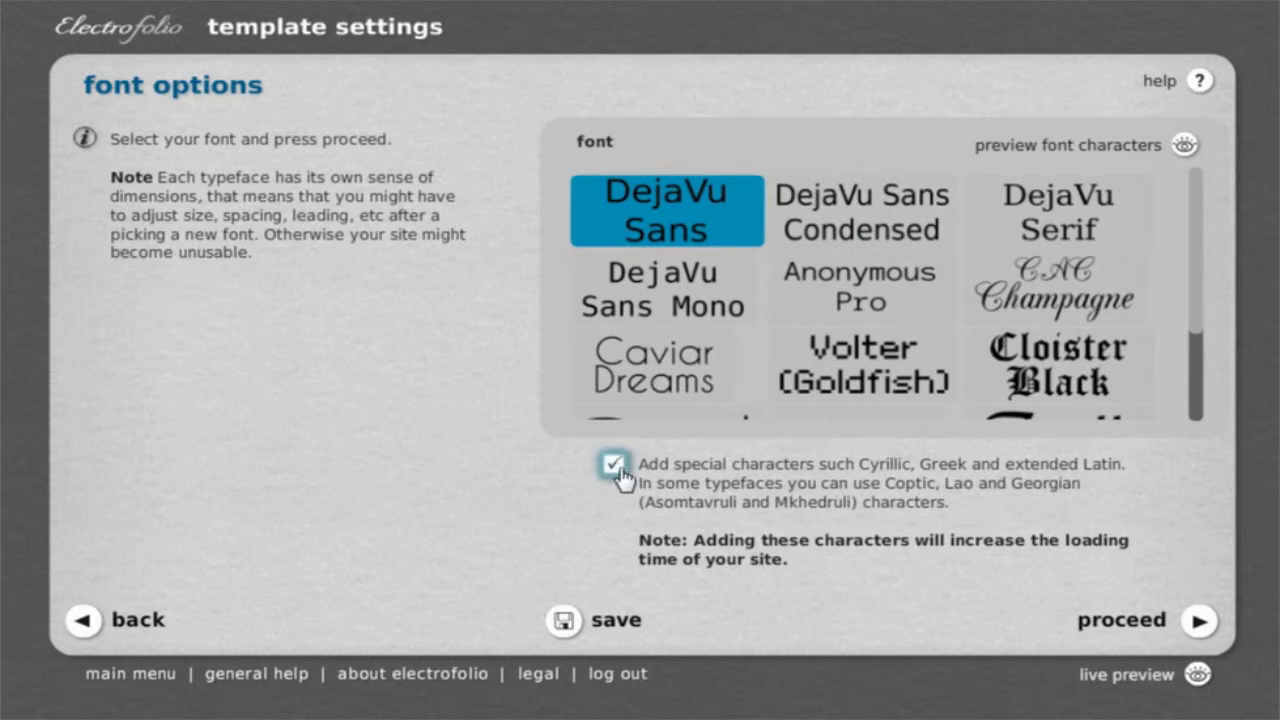
# Preview the DejaVu Sans character set and turn the special characters option off again
pyautogui.click(1106, 158)
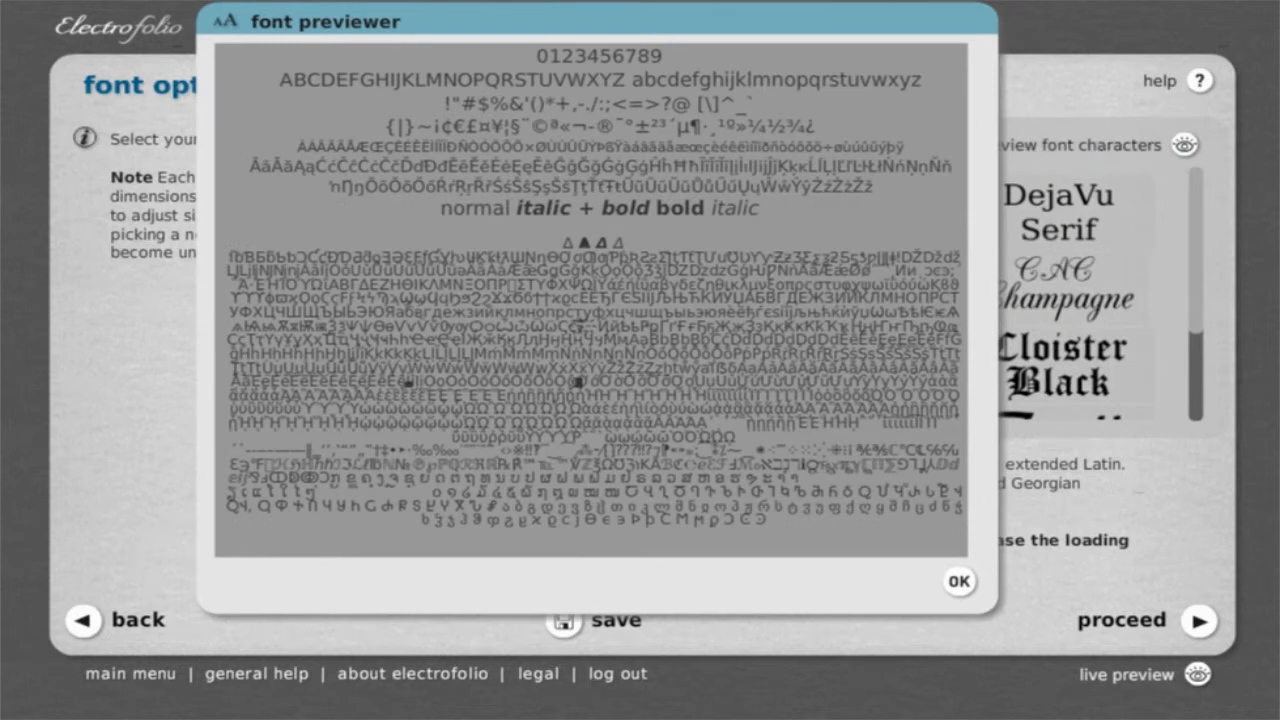
pyautogui.click(959, 582)
pyautogui.click(614, 472)
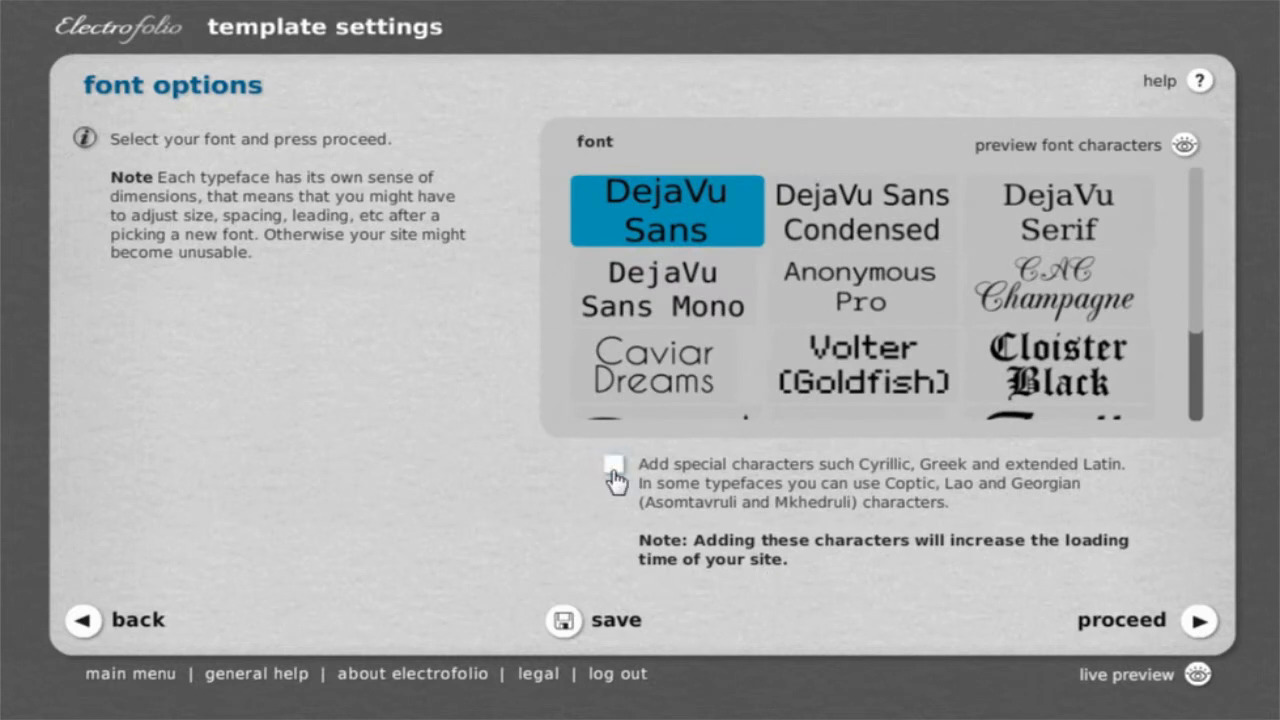
# Select the Cloister Black font and preview its characters
pyautogui.click(1022, 392)
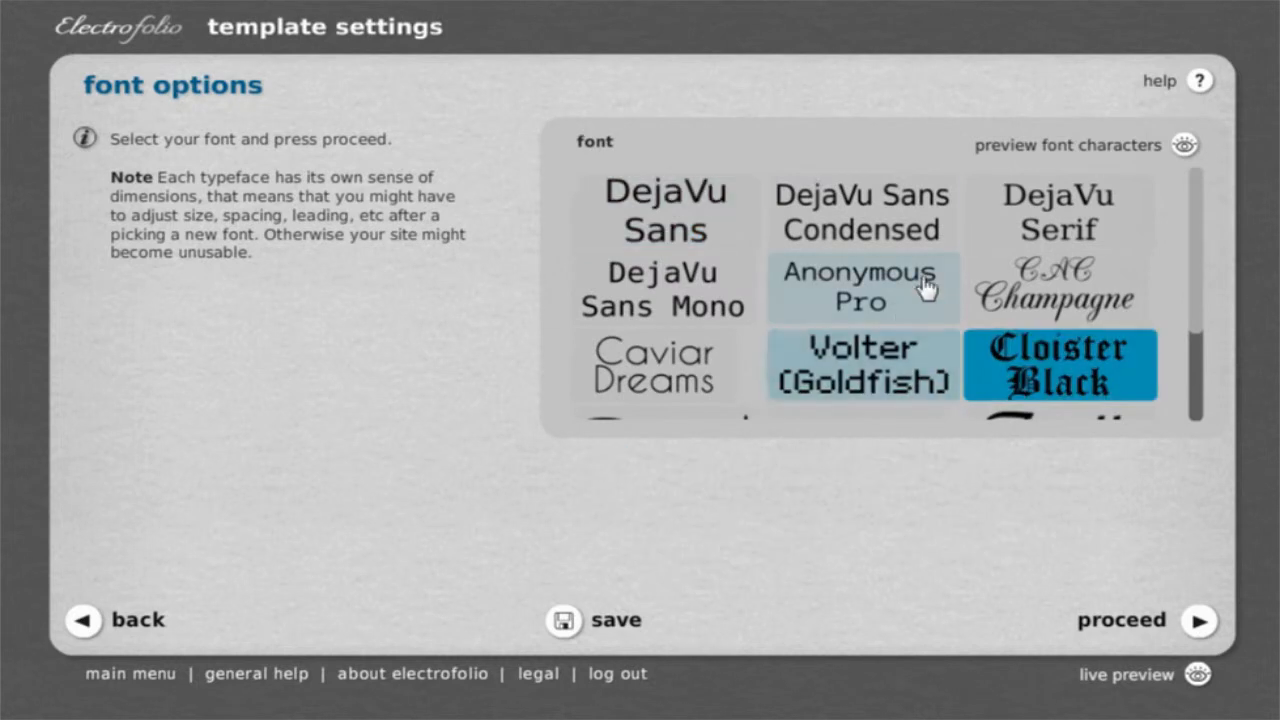
pyautogui.click(1062, 152)
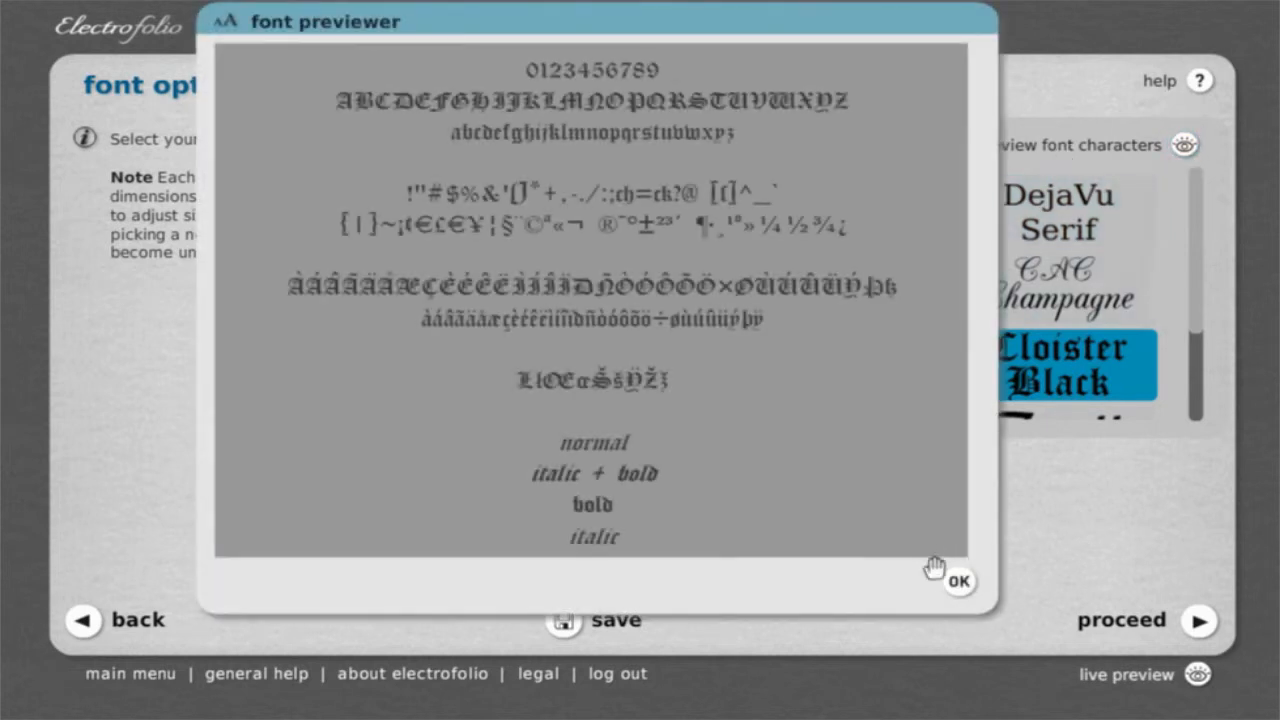
pyautogui.click(958, 585)
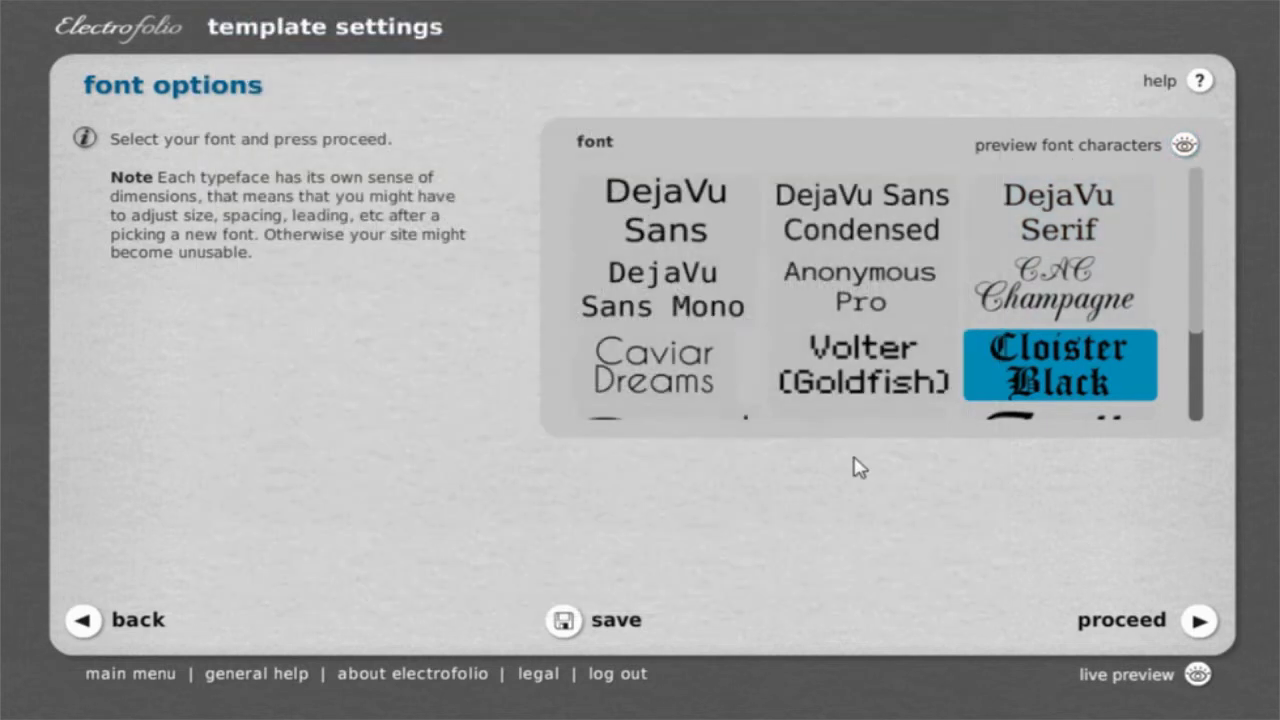
# Choose DejaVu Sans as the site's typeface and proceed to the type size options
pyautogui.click(662, 220)
pyautogui.click(1138, 614)
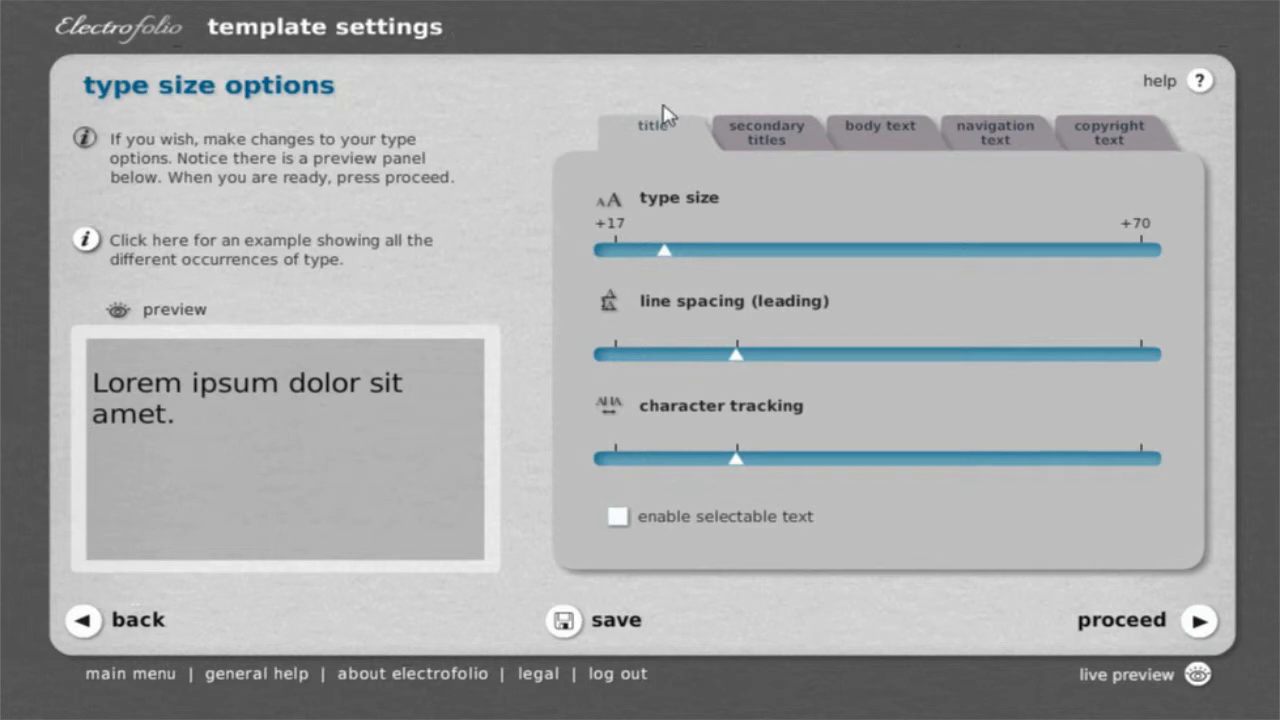
# Review the example of where each type of text occurs, and increase the title's type size and character tracking
pyautogui.click(85, 242)
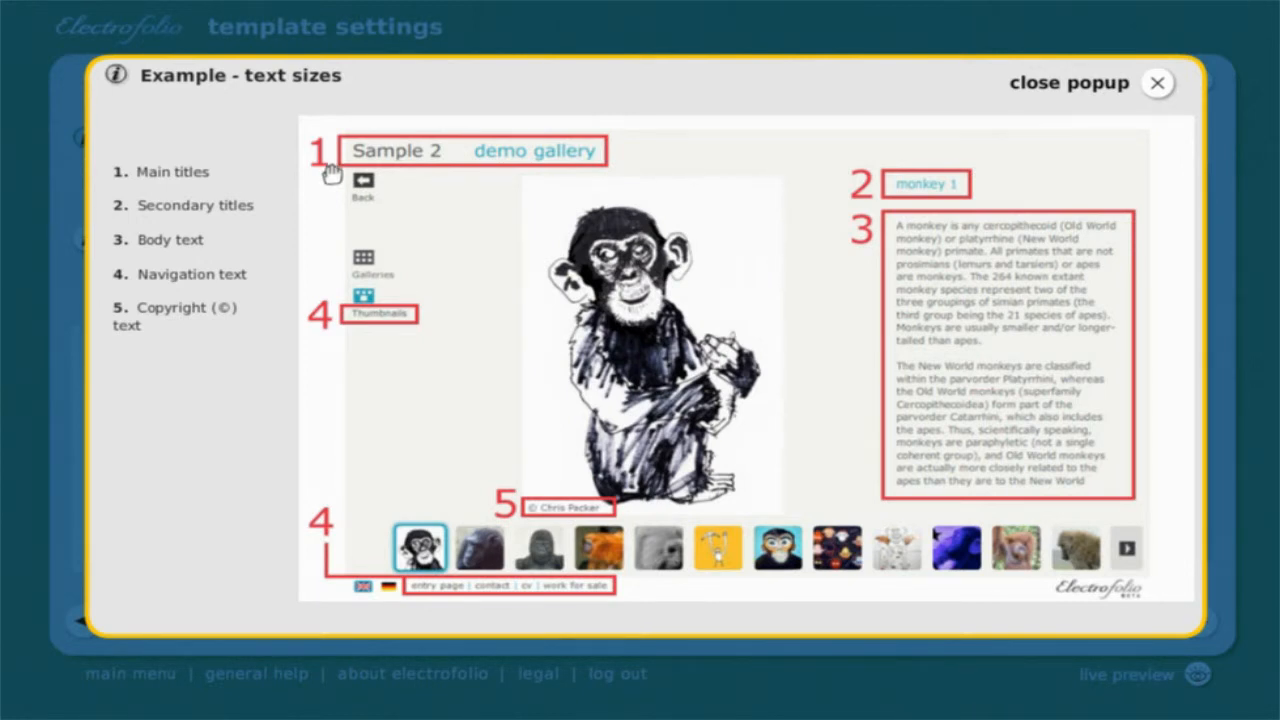
pyautogui.click(1108, 85)
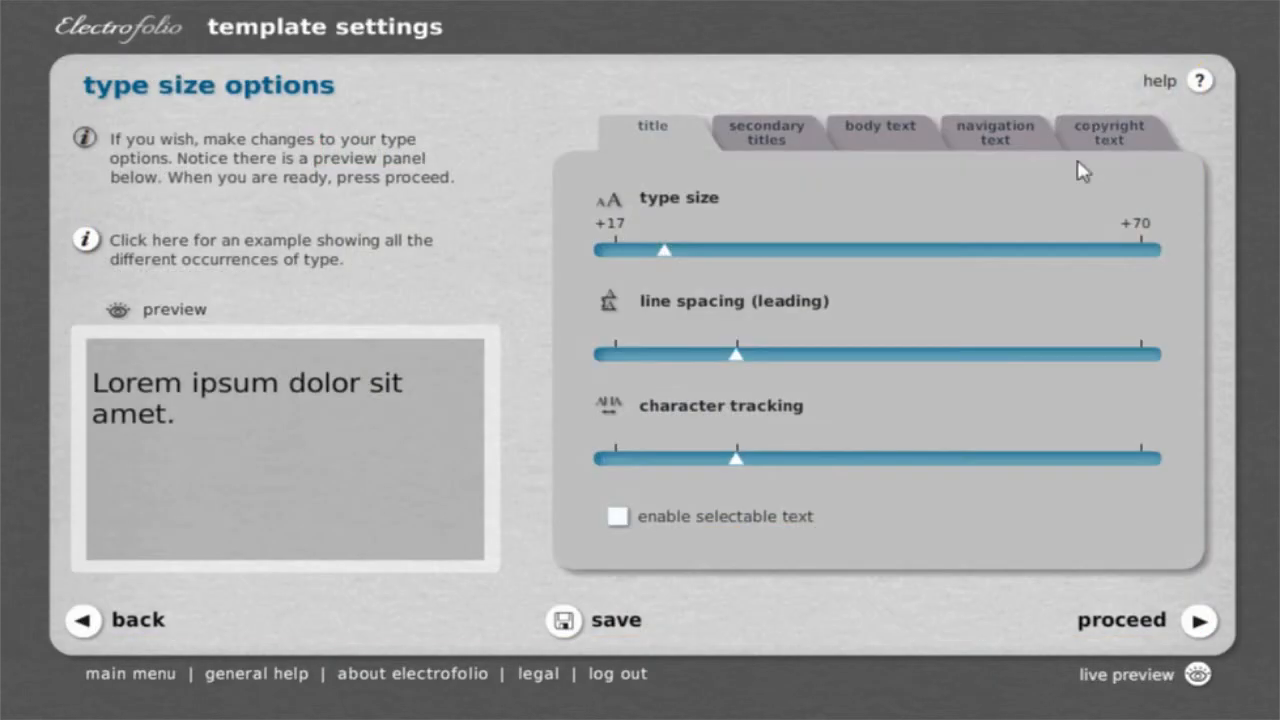
pyautogui.moveTo(667, 259)
pyautogui.moveTo(667, 260); pyautogui.dragTo(771, 262)
pyautogui.moveTo(736, 465)
pyautogui.moveTo(736, 472); pyautogui.dragTo(793, 477)
# Reduce the body text's line spacing, toggle its selectable text option and proceed to the text and icon colours
pyautogui.click(868, 140)
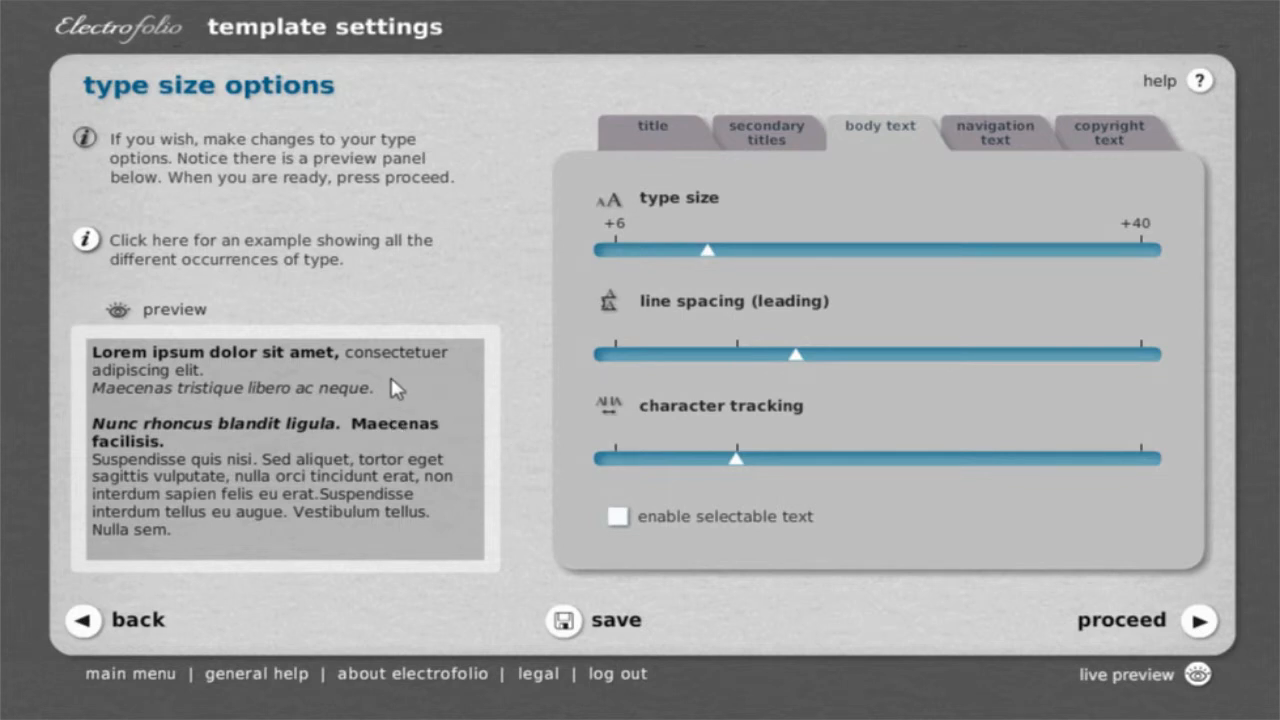
pyautogui.moveTo(795, 365)
pyautogui.moveTo(797, 362); pyautogui.dragTo(680, 378)
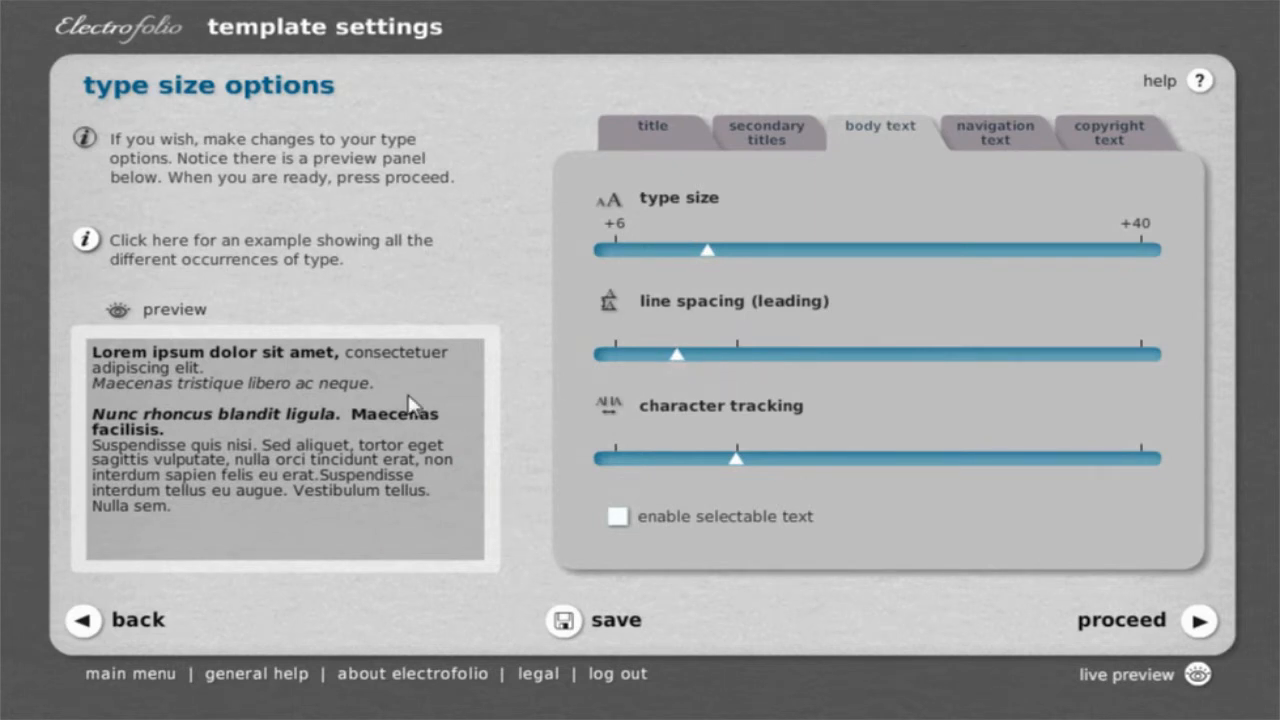
pyautogui.click(617, 530)
pyautogui.click(1178, 626)
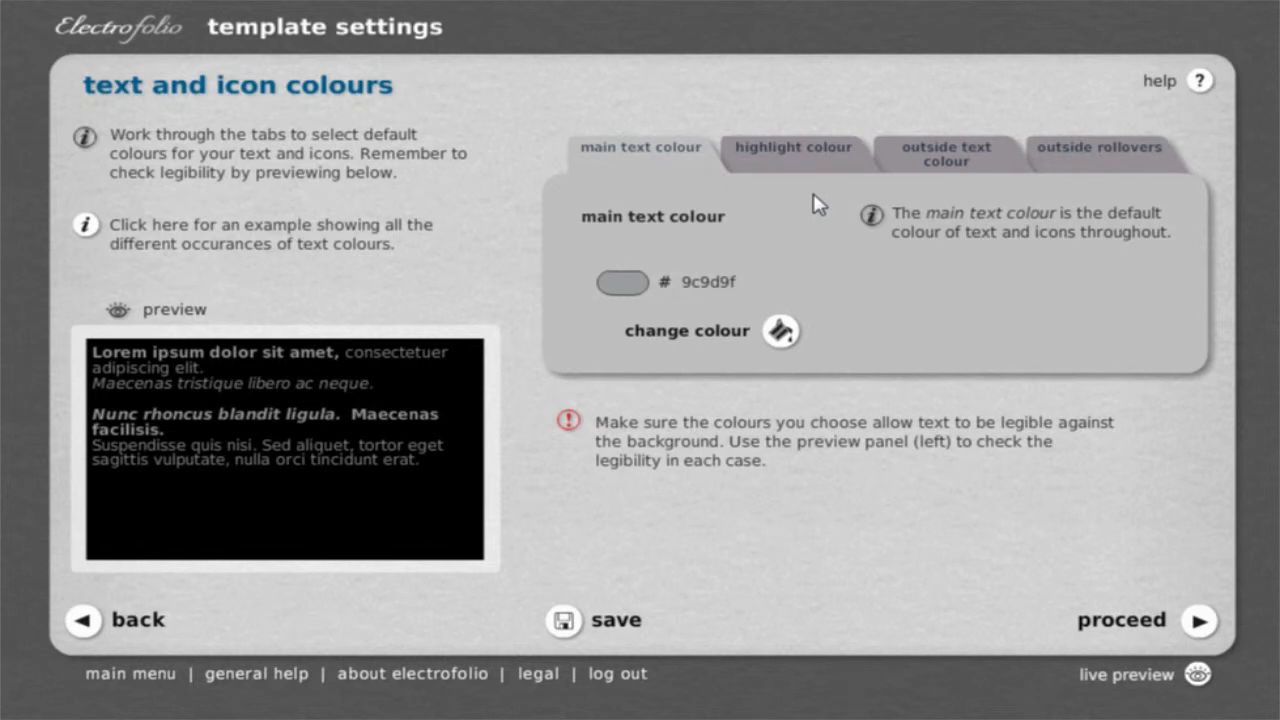
# Look through the highlight, outside text and outside rollover colour settings and the example of where each colour is used
pyautogui.click(800, 164)
pyautogui.click(922, 179)
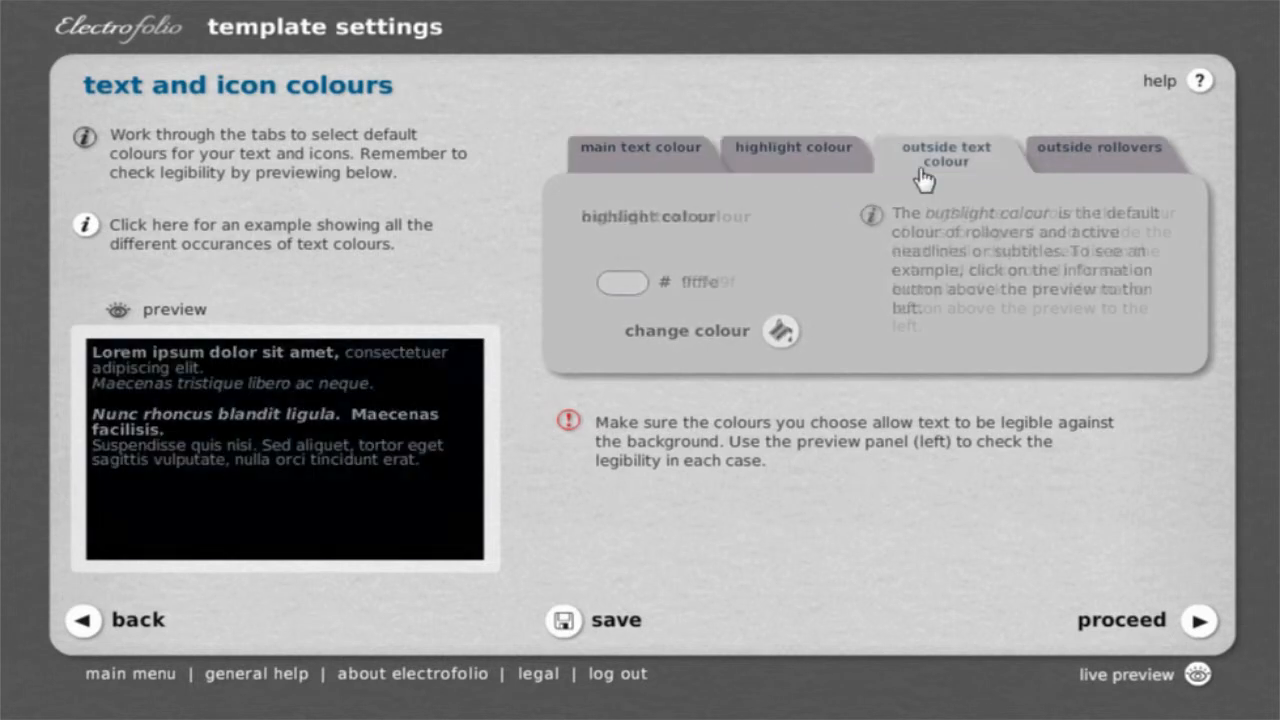
pyautogui.click(1087, 162)
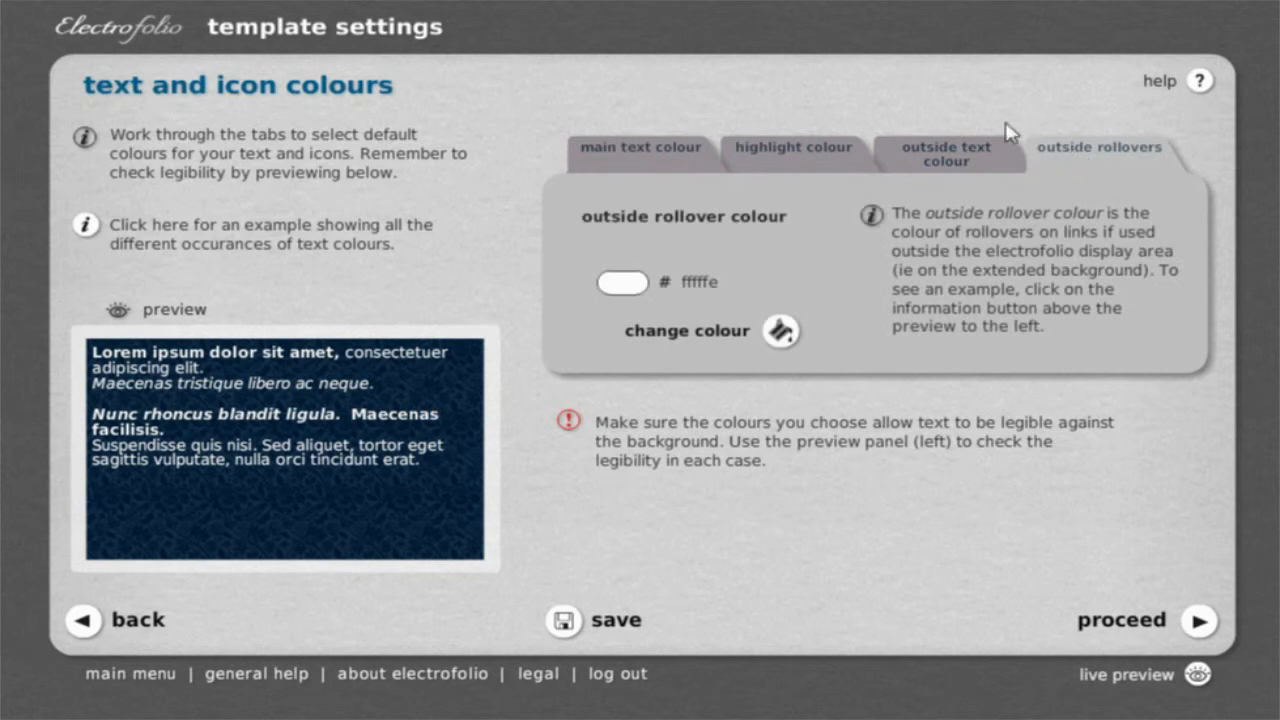
pyautogui.click(631, 170)
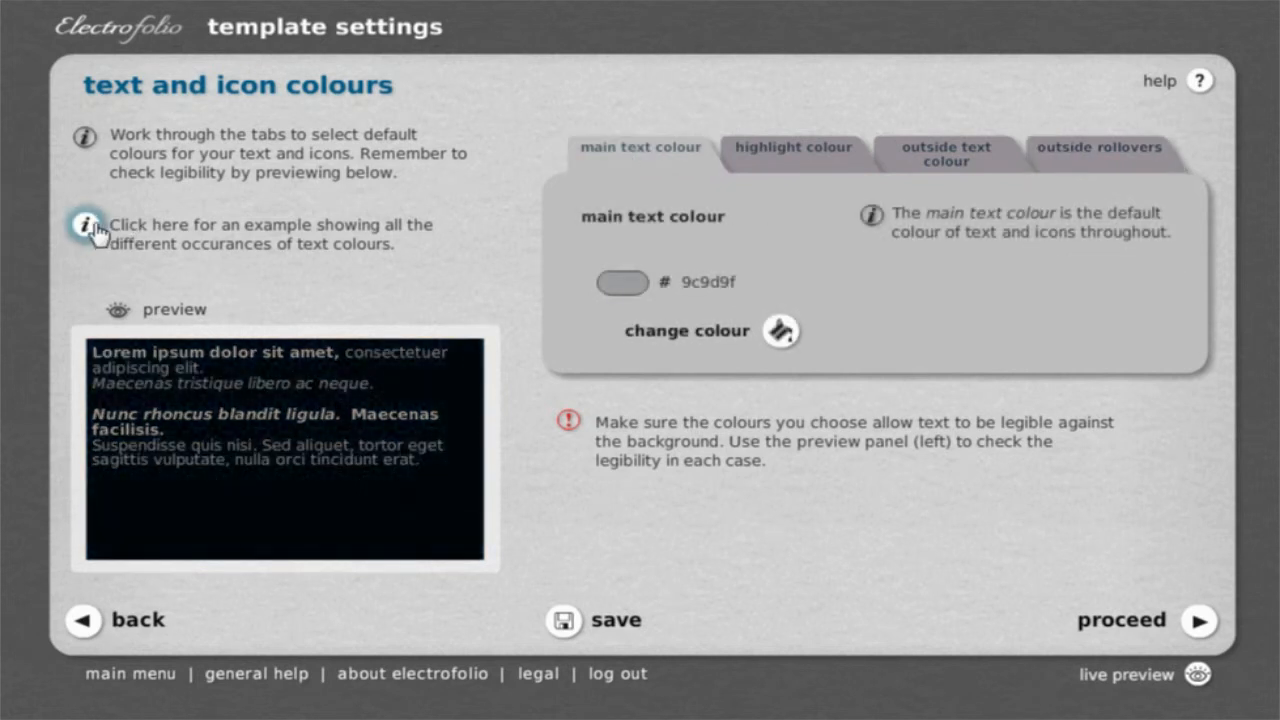
pyautogui.click(90, 226)
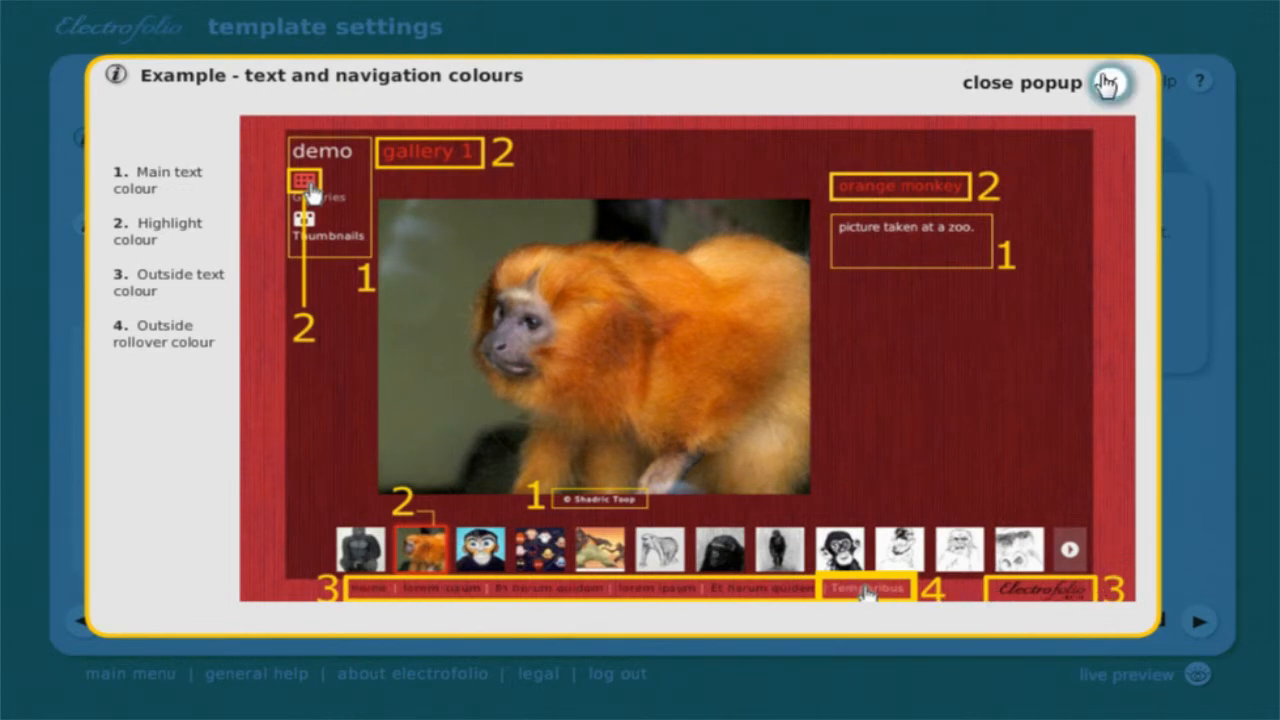
pyautogui.click(1107, 86)
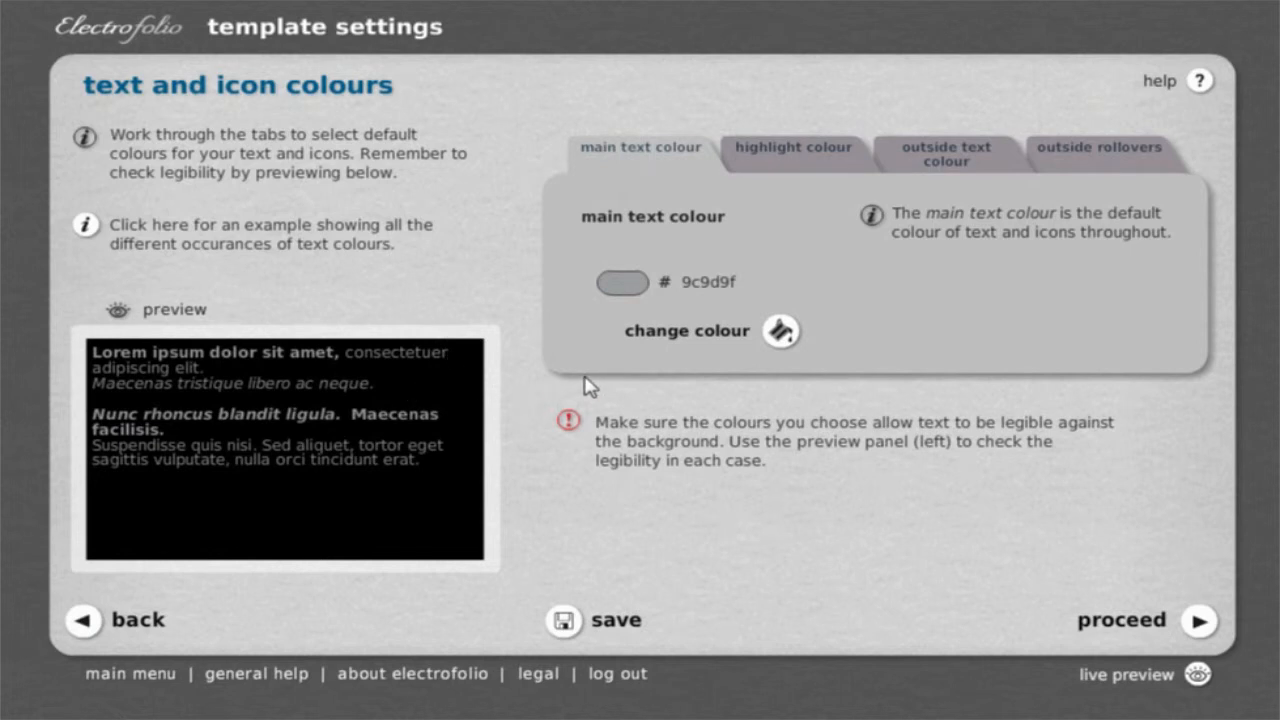
# Set the main text colour to the light grey c4c4c4 swatch, then save and proceed to the copyright options
pyautogui.click(779, 333)
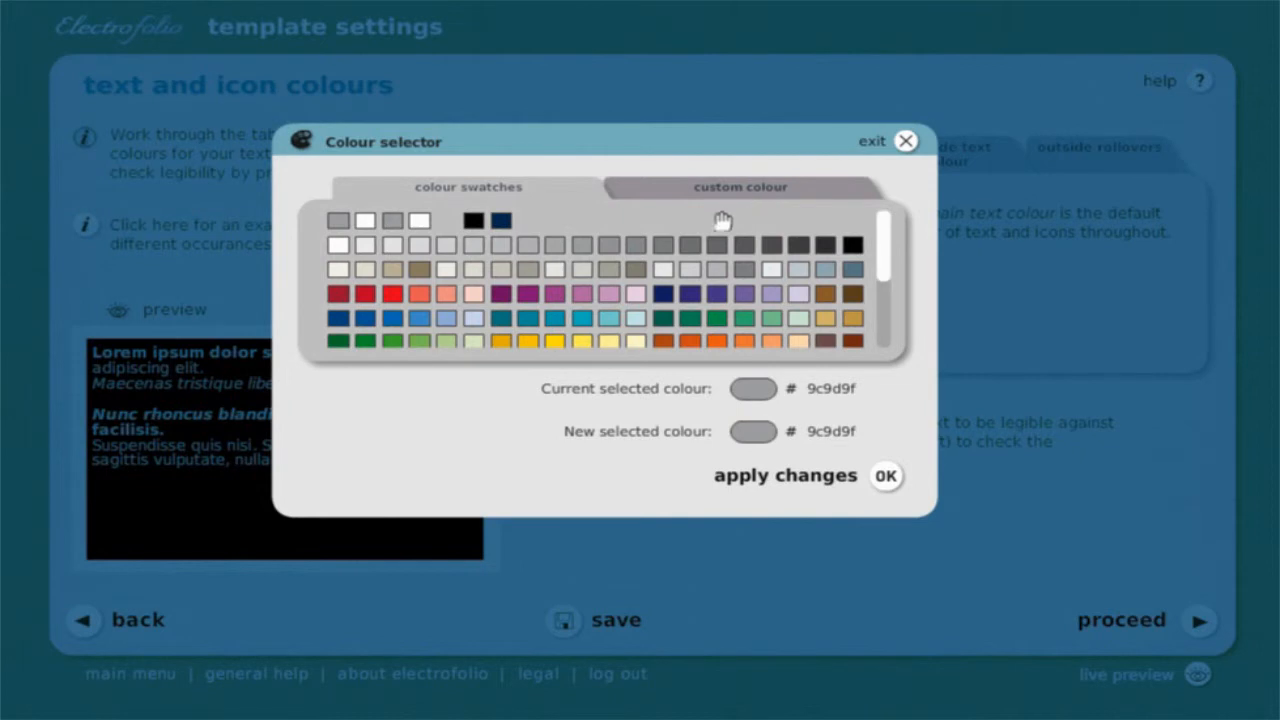
pyautogui.click(635, 192)
pyautogui.moveTo(588, 240); pyautogui.dragTo(546, 250)
pyautogui.click(817, 487)
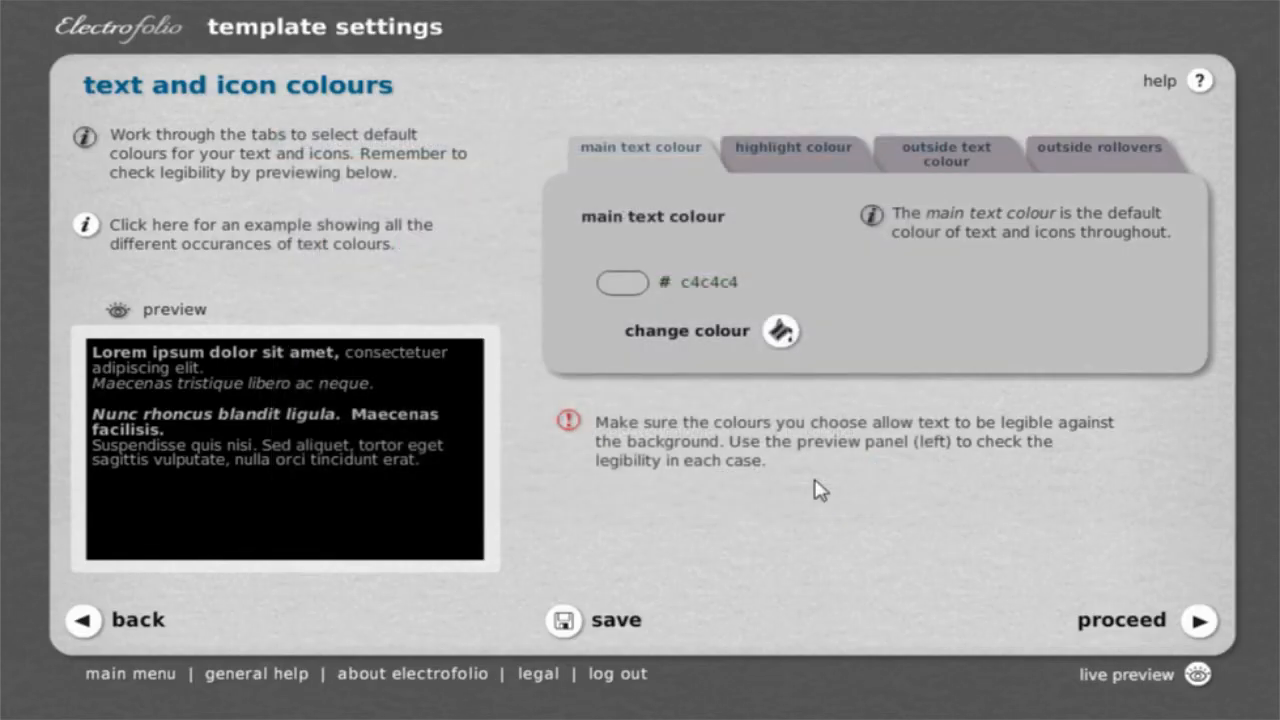
pyautogui.click(563, 620)
pyautogui.click(1100, 635)
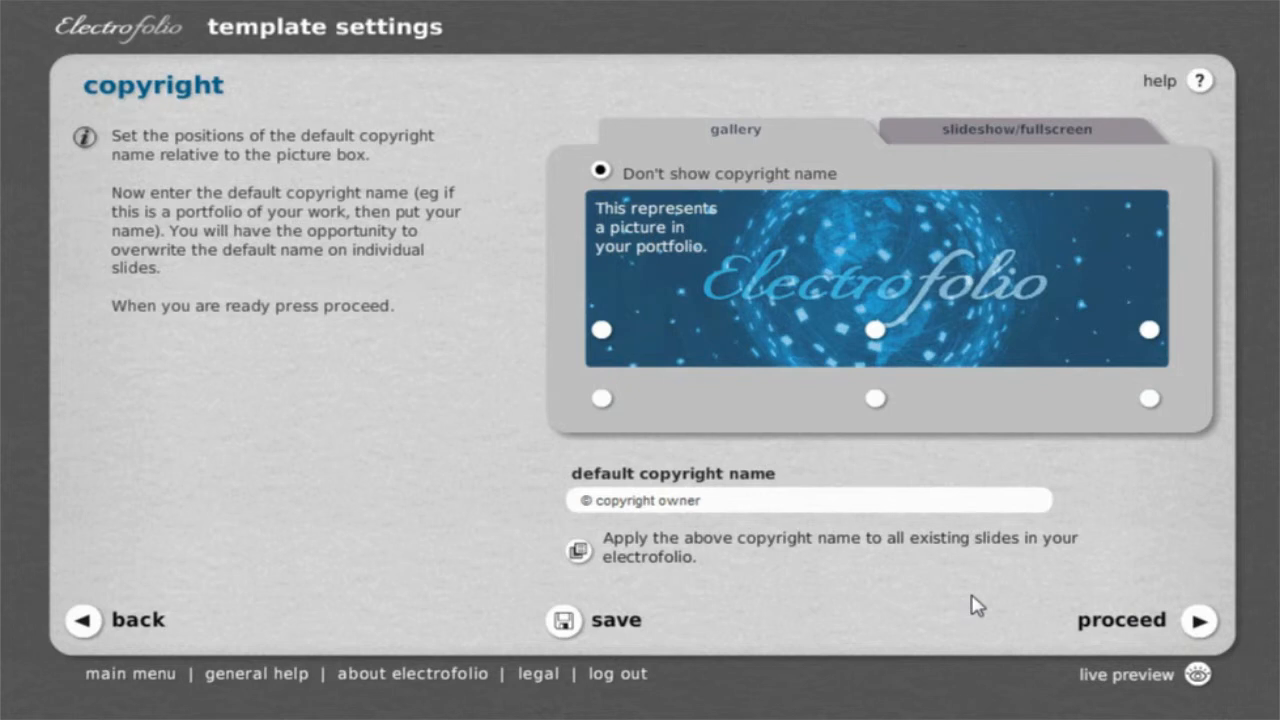
# Replace the default copyright name with "name" after the © symbol
pyautogui.moveTo(702, 500); pyautogui.dragTo(602, 500)
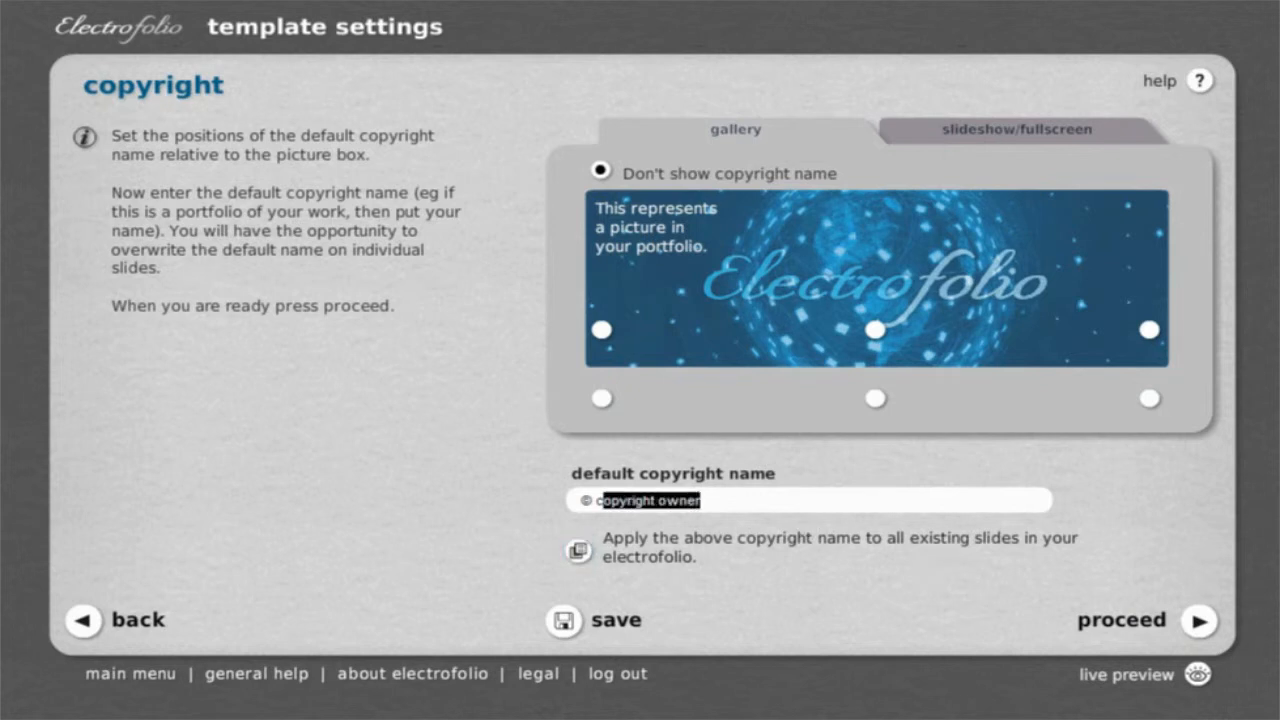
pyautogui.write('name')
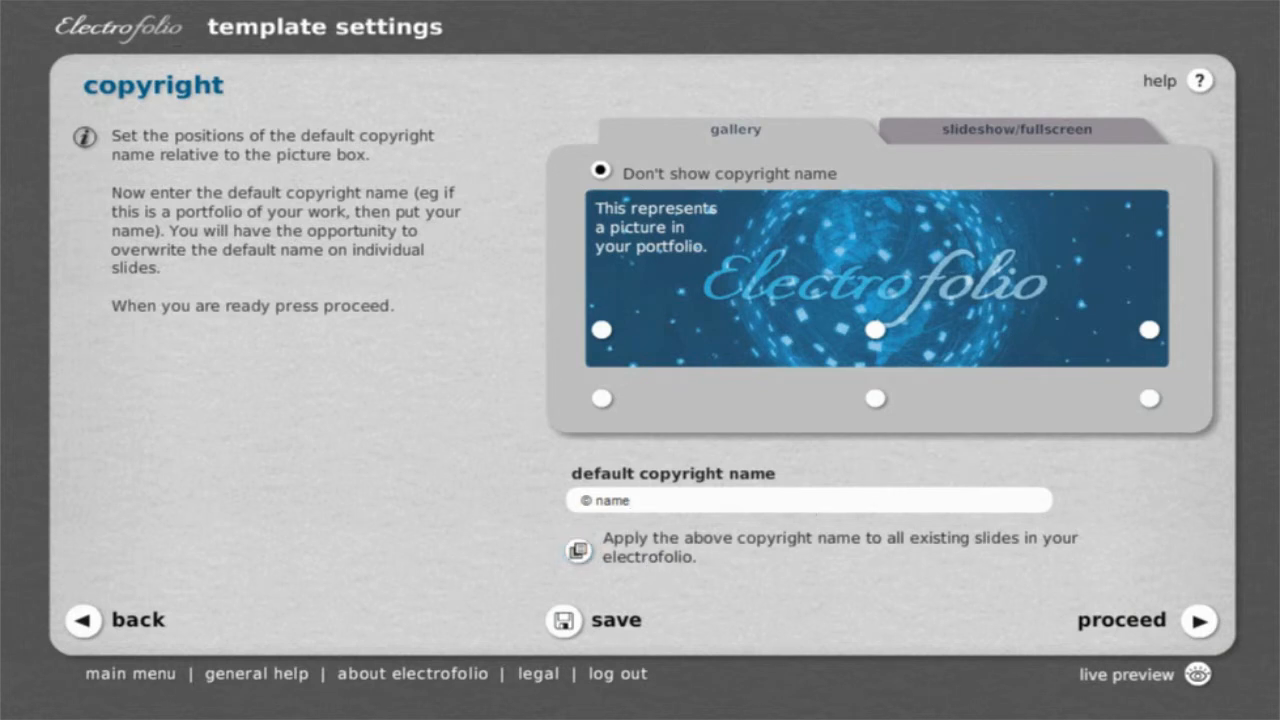
pyautogui.hotkey('shift', 'Left')
pyautogui.hotkey('shift', 'Left')
pyautogui.hotkey('shift', 'Left')
# Try the three copyright positions inside the gallery picture and set the gallery back to not showing the copyright name
pyautogui.click(600, 331)
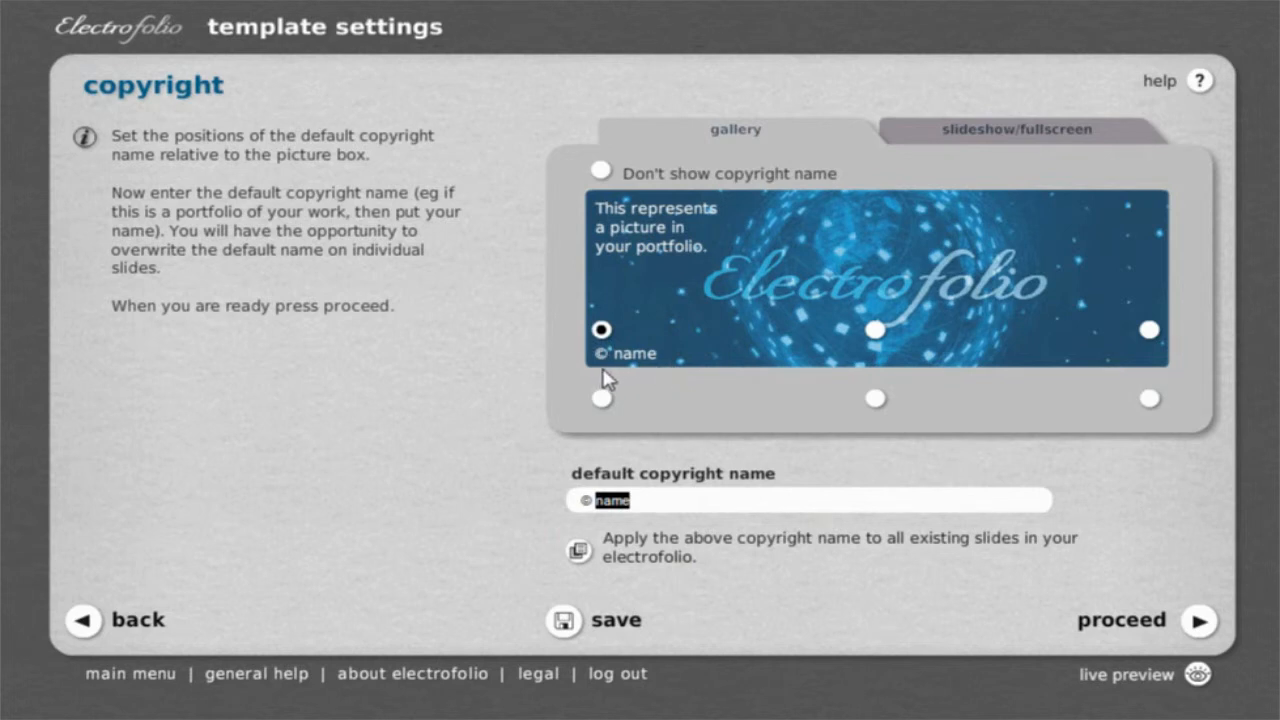
pyautogui.click(875, 331)
pyautogui.click(1149, 330)
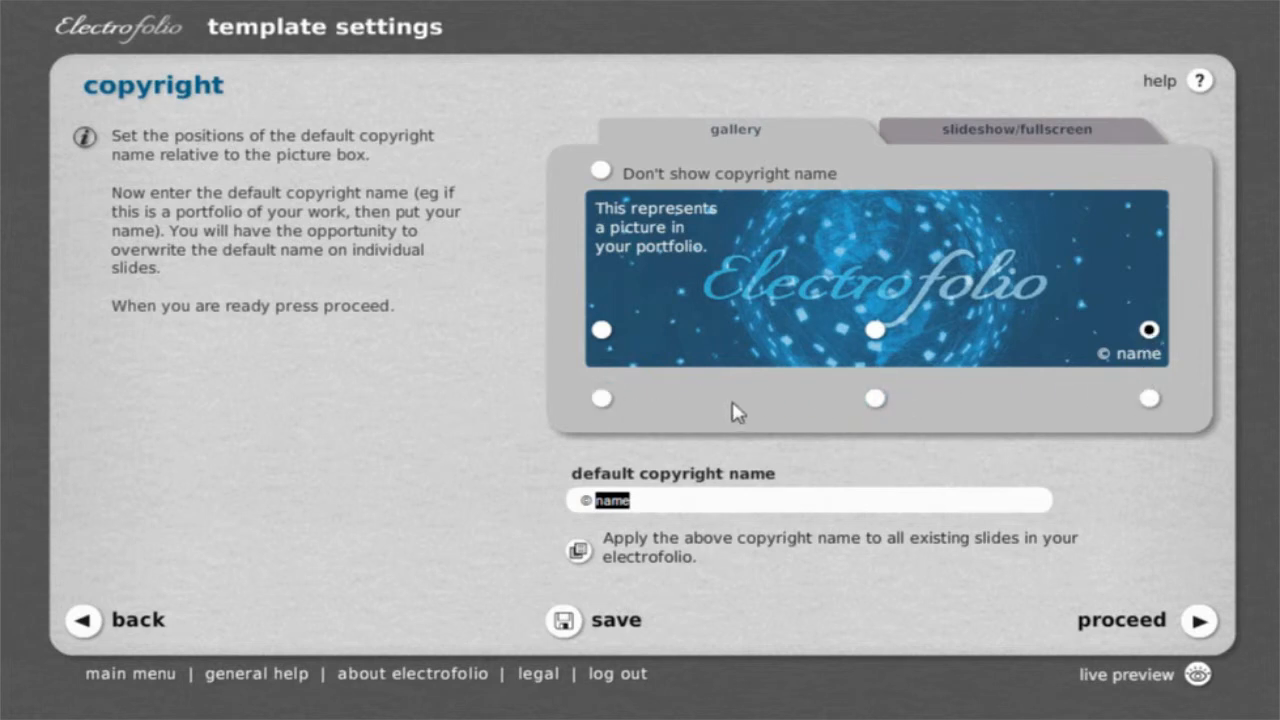
pyautogui.click(601, 170)
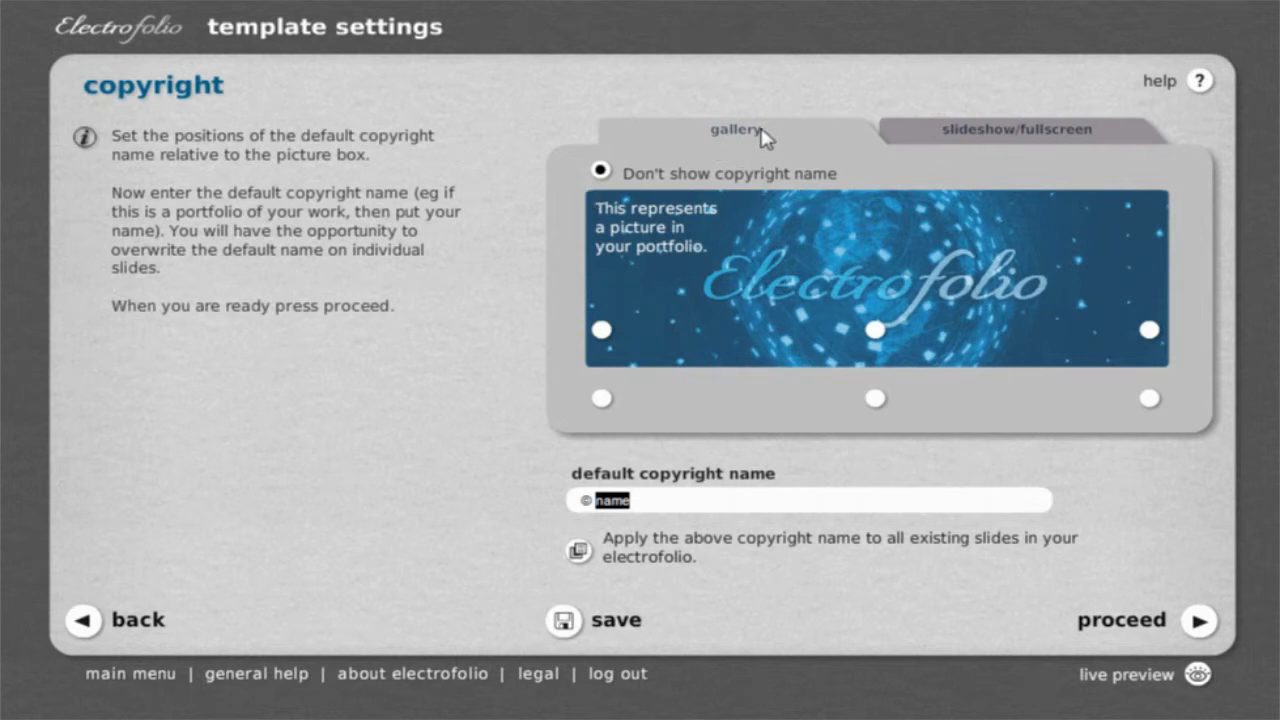
# In the slideshow/fullscreen copyright settings, re-enter the default copyright name as "© name" and proceed to the navigation design
pyautogui.click(1025, 140)
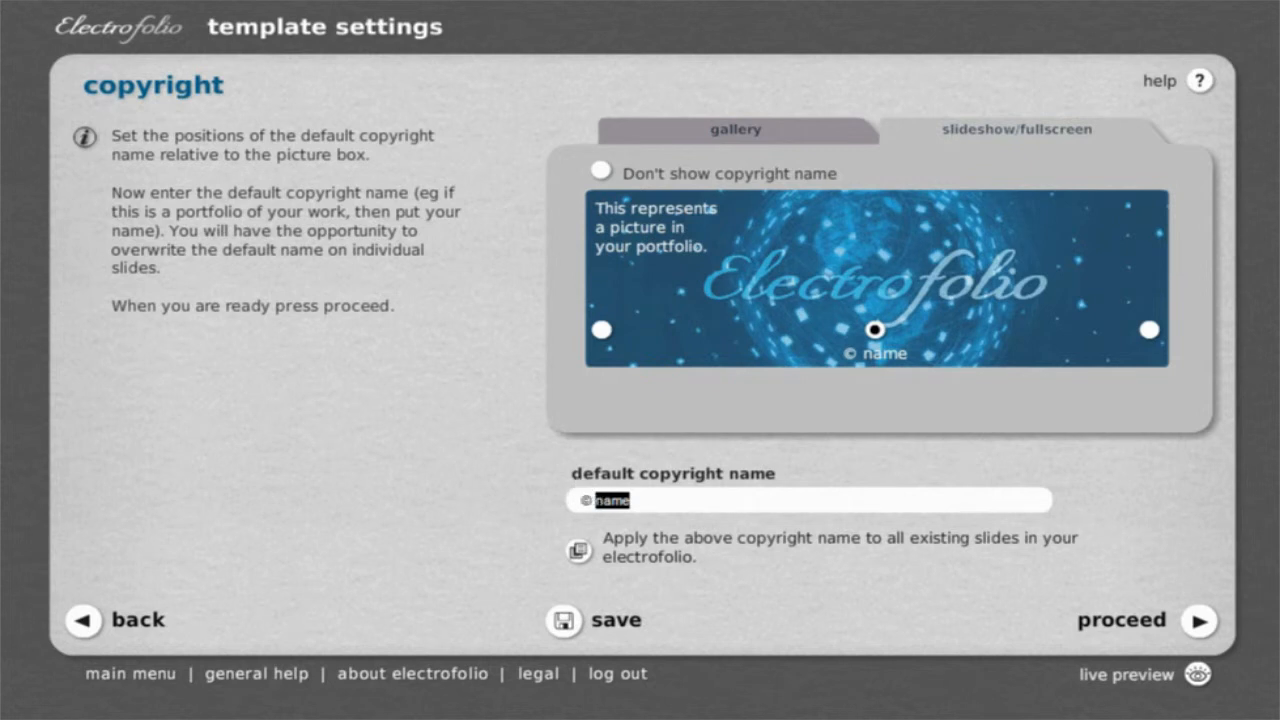
pyautogui.doubleClick(604, 500)
pyautogui.press('BackSpace')
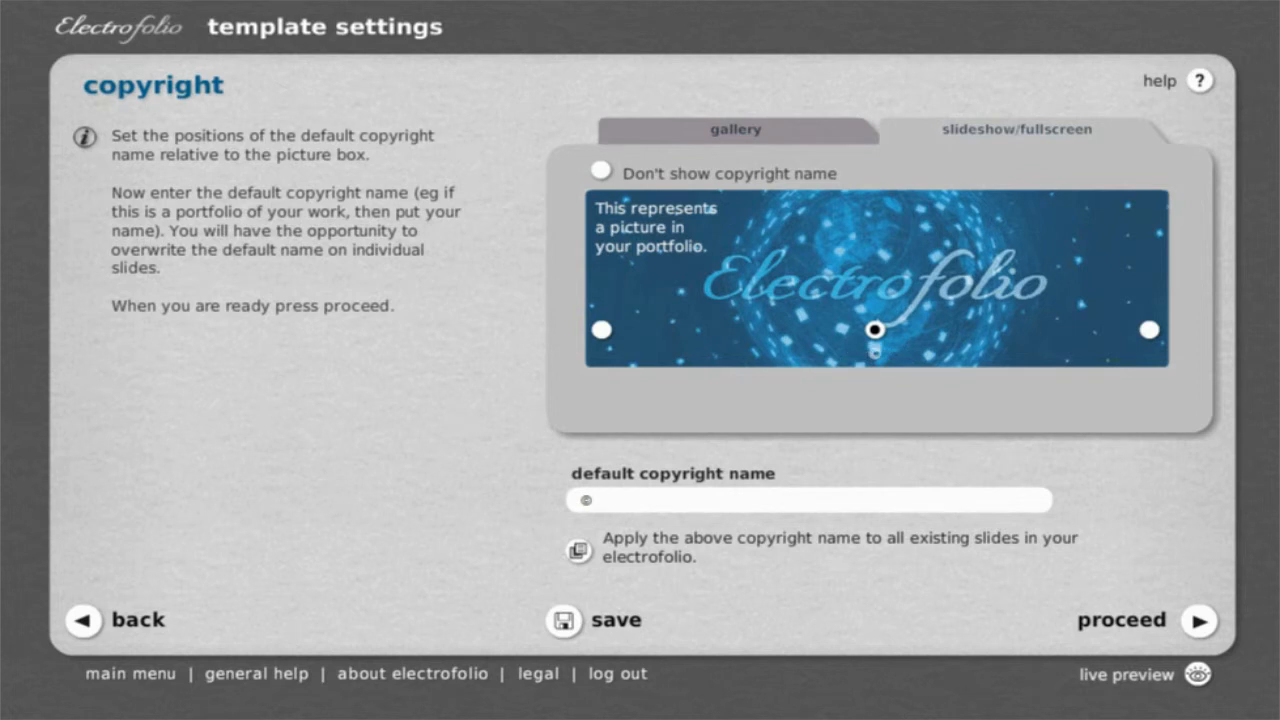
pyautogui.write('name')
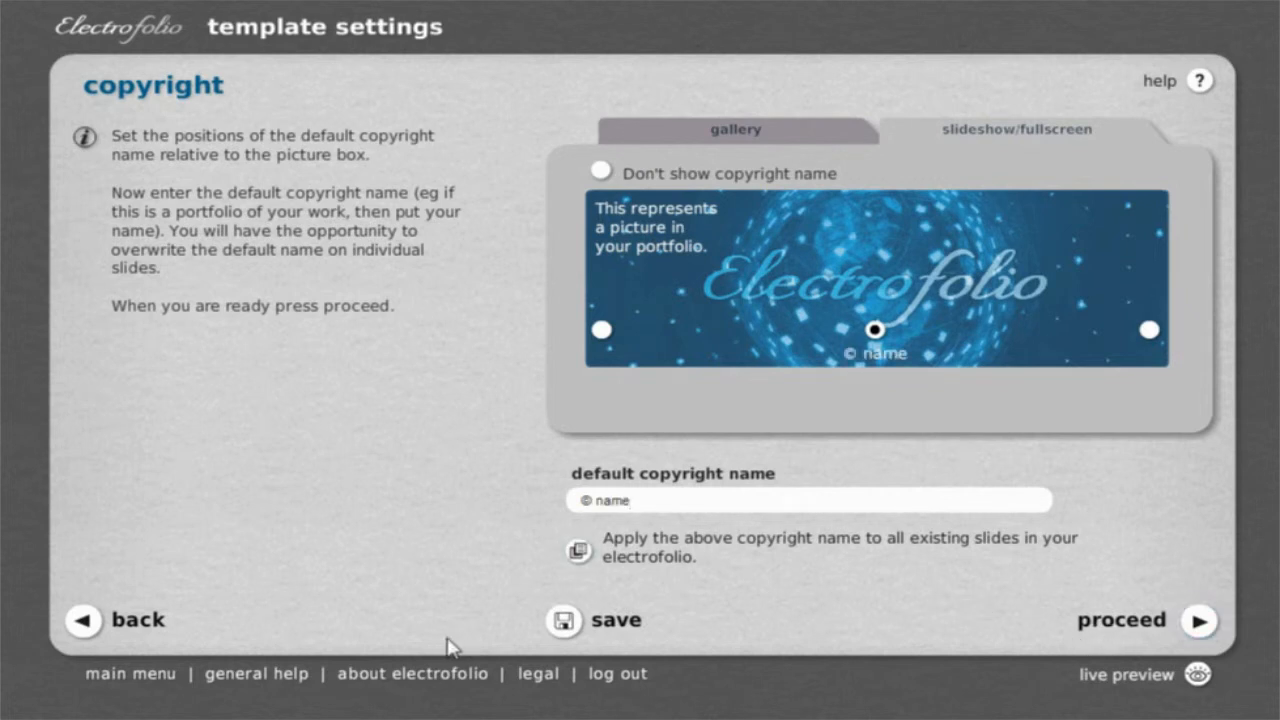
pyautogui.click(1131, 620)
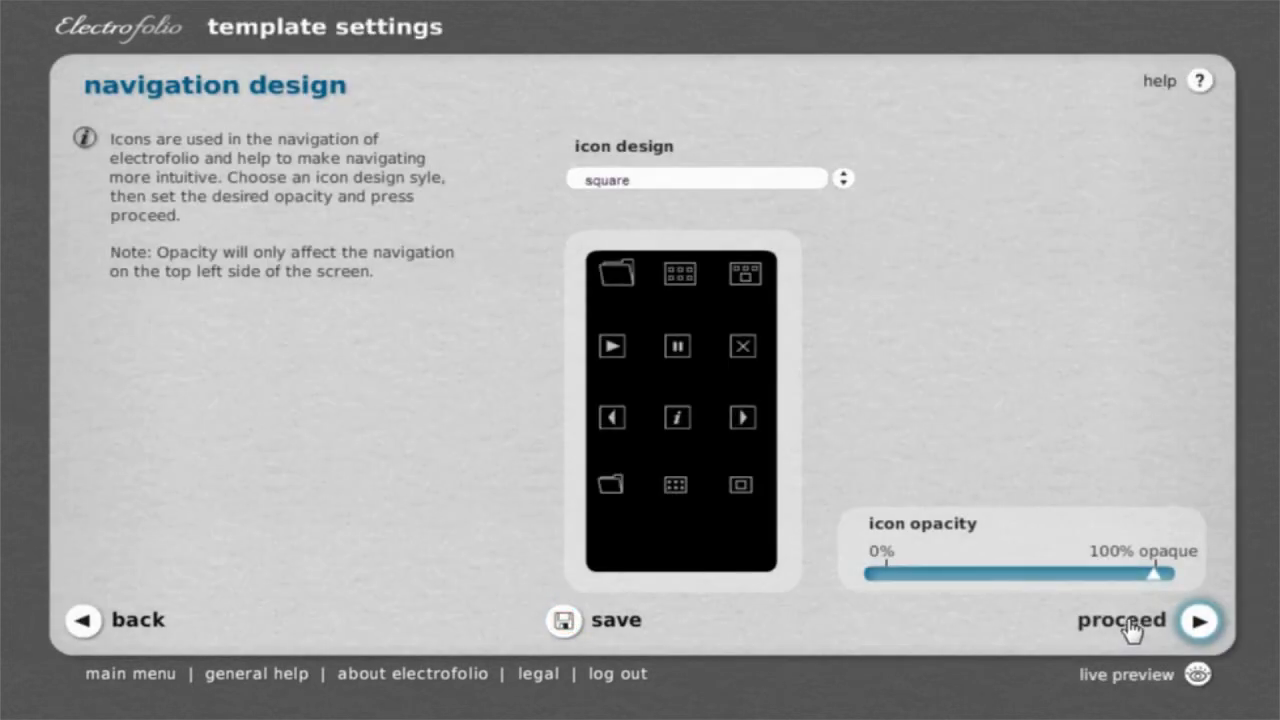
# Try the round and the square, filled icon designs, choose round, filled, and check the site in the live preview
pyautogui.click(849, 188)
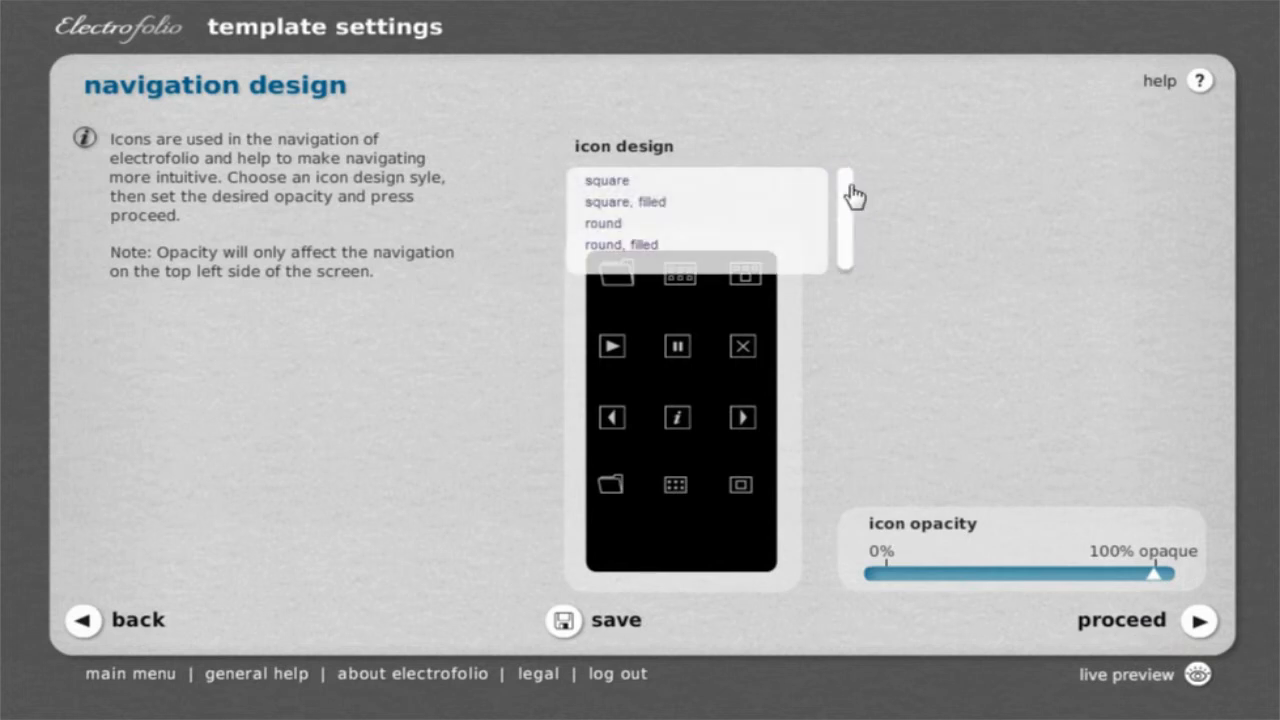
pyautogui.click(723, 223)
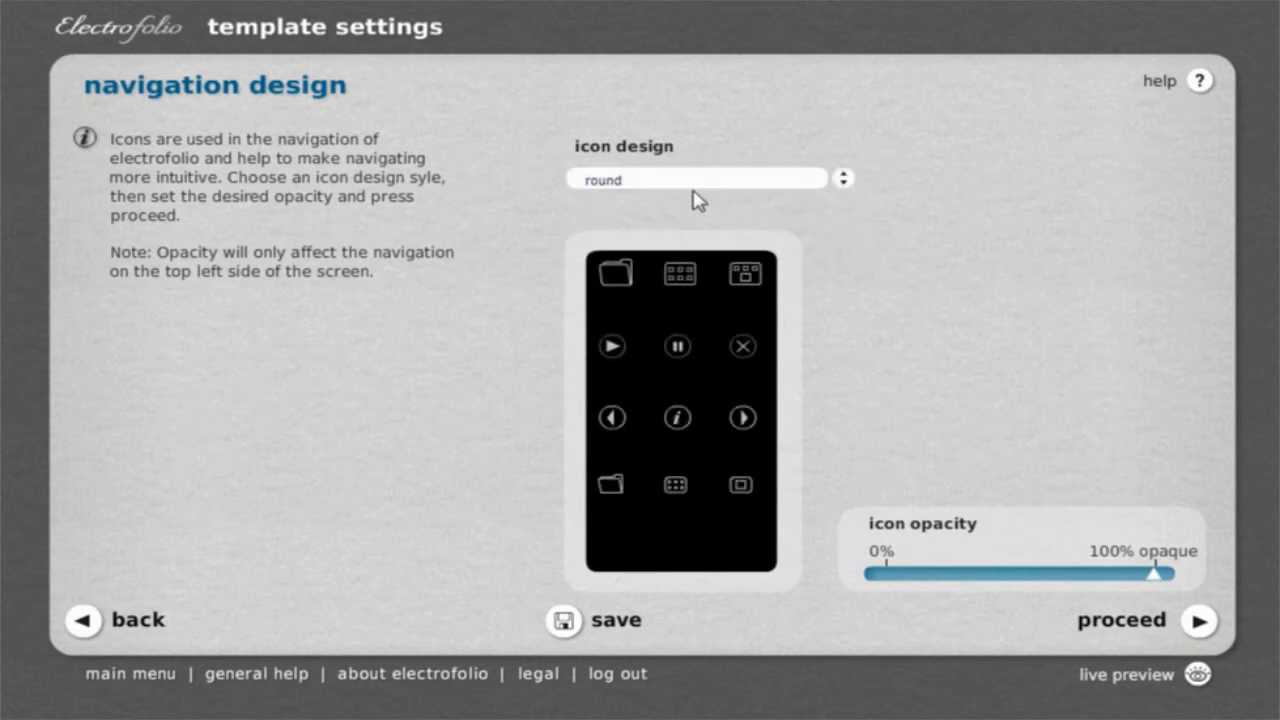
pyautogui.click(694, 190)
pyautogui.click(688, 205)
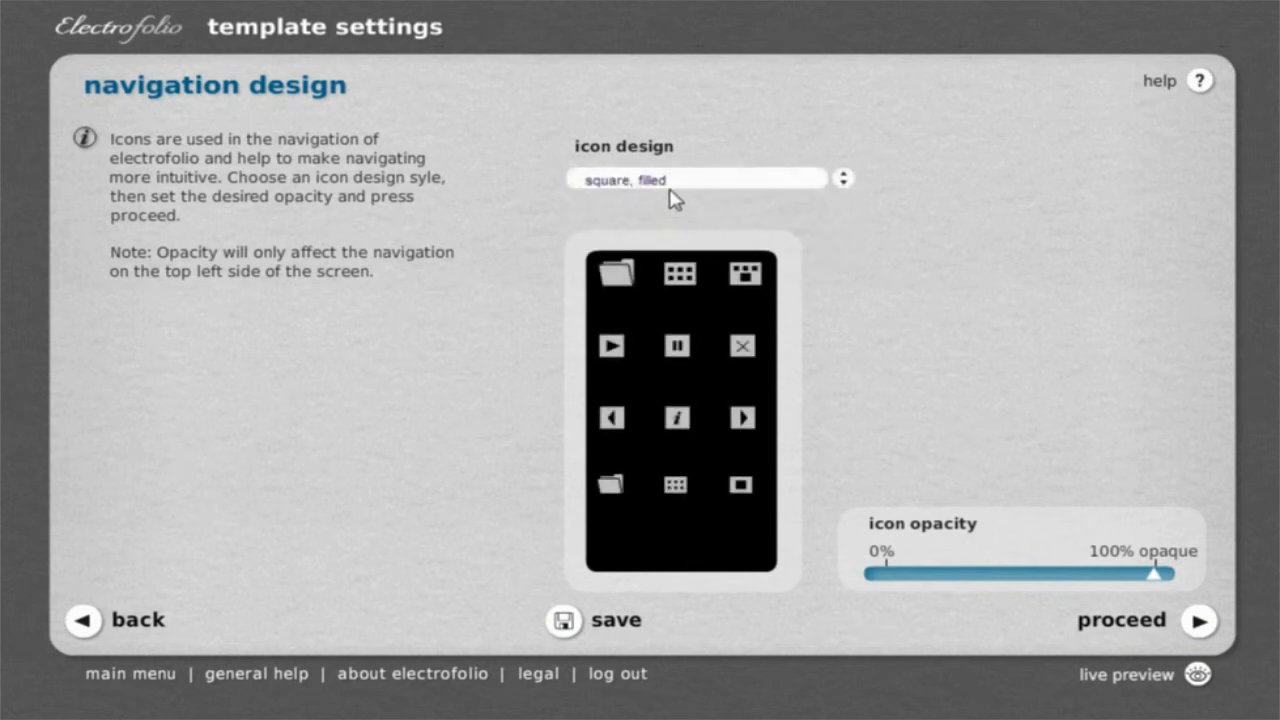
pyautogui.click(675, 200)
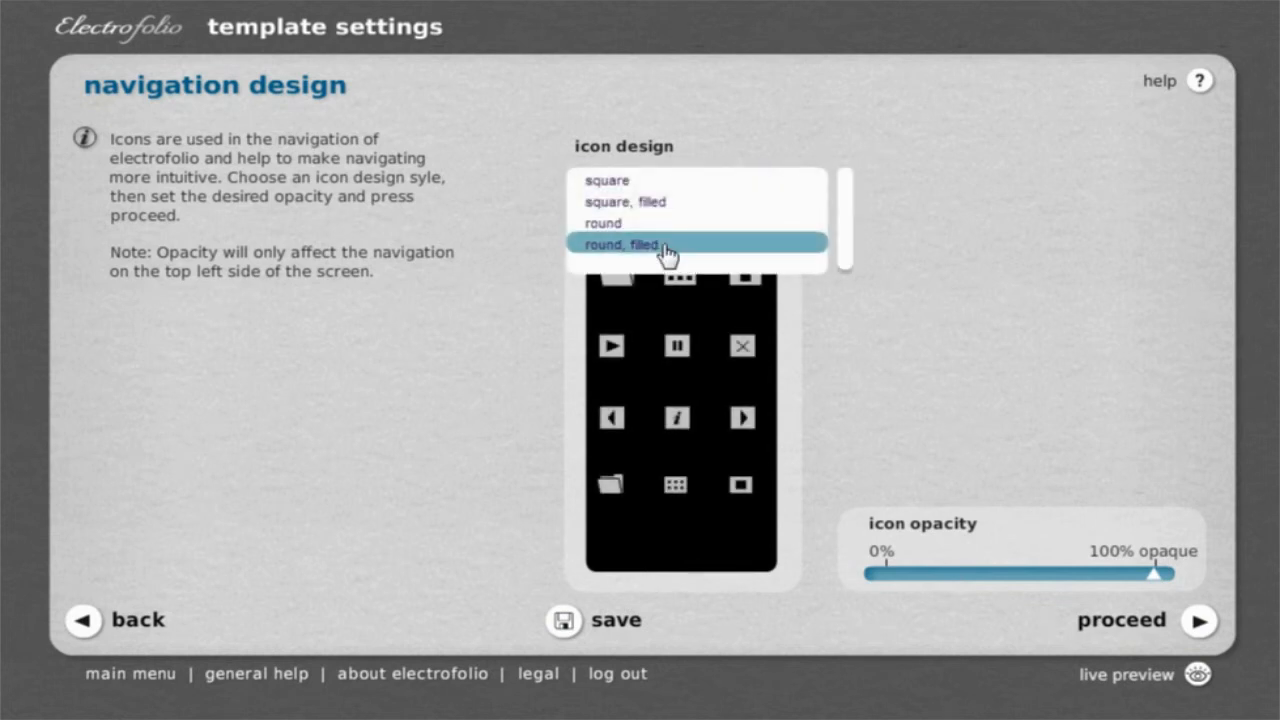
pyautogui.click(667, 250)
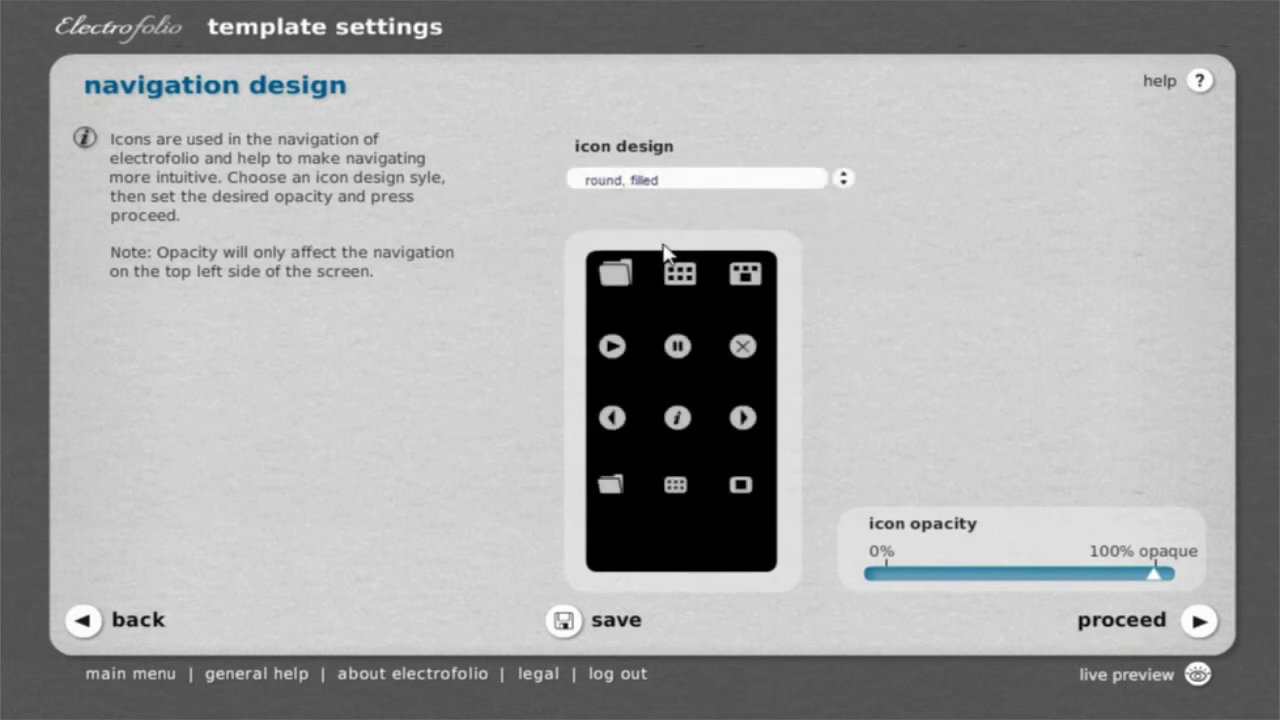
pyautogui.click(1092, 680)
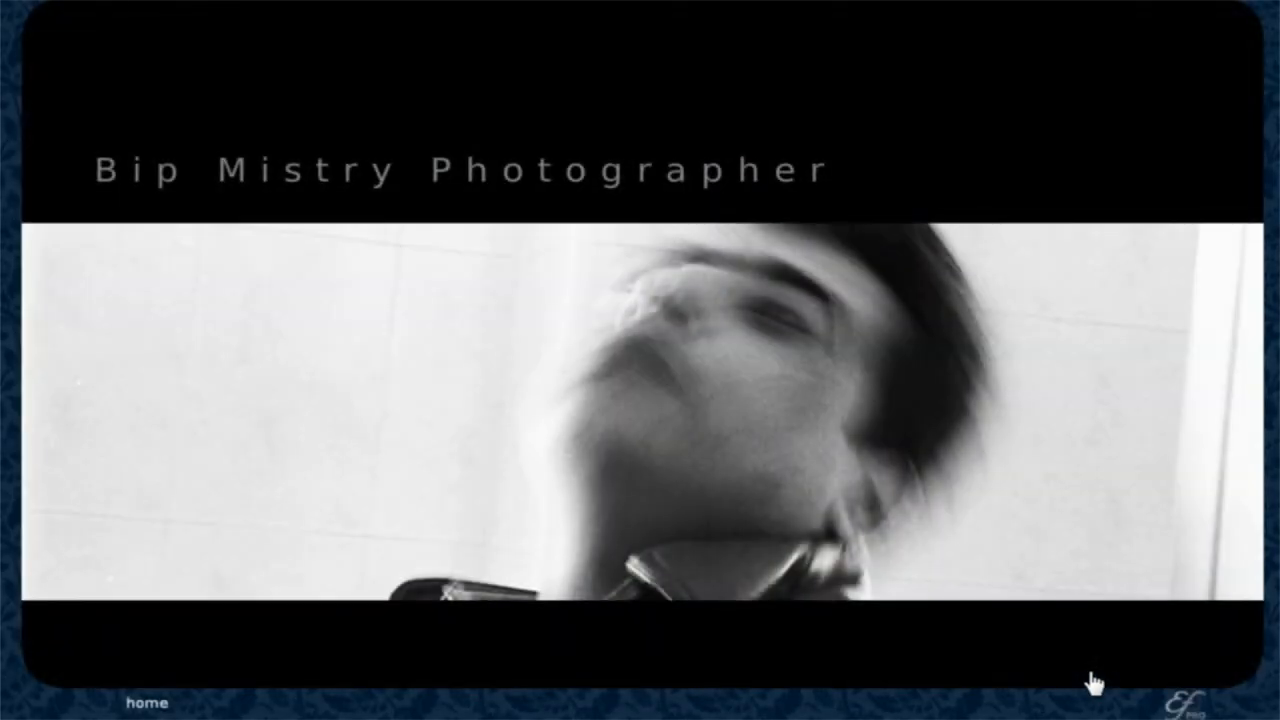
pyautogui.click(638, 395)
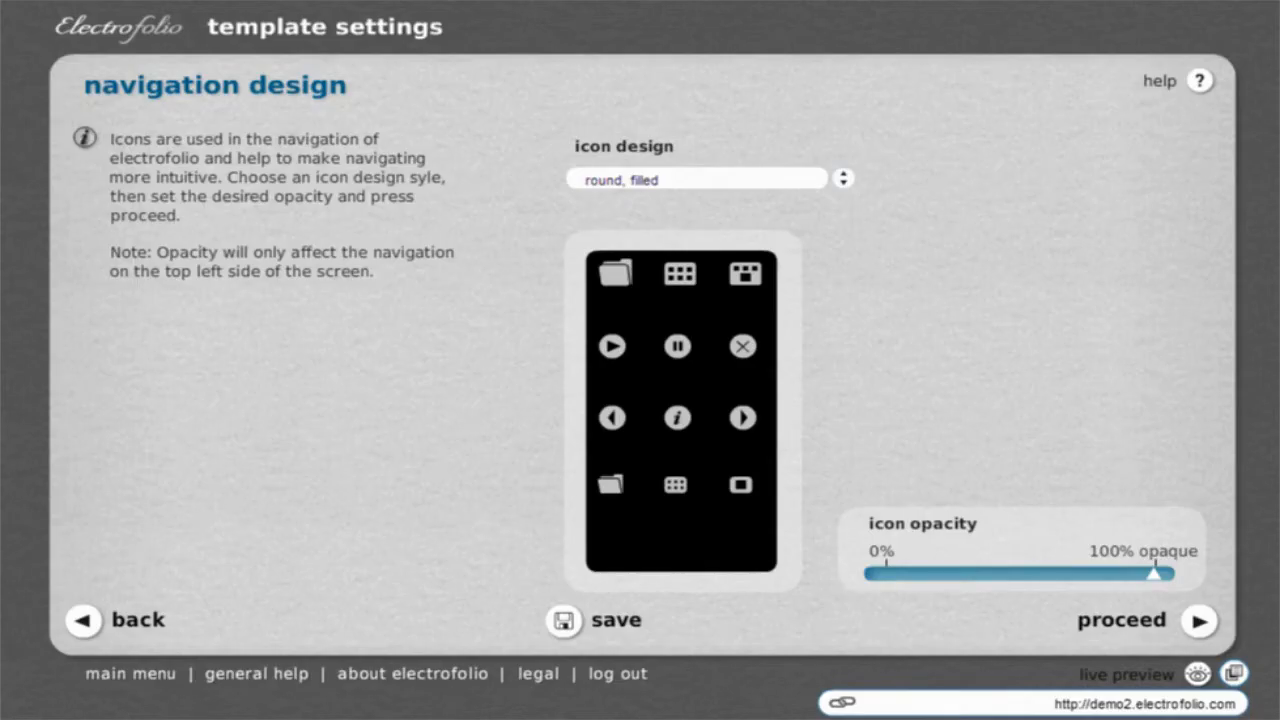
# Keep the icon opacity at 100% opaque, then save the navigation design and proceed to the navigation names
pyautogui.moveTo(1154, 580)
pyautogui.moveTo(1154, 583)
pyautogui.mouseDown()
pyautogui.moveTo(836, 603)
pyautogui.moveTo(931, 586)
pyautogui.moveTo(1154, 584)
pyautogui.mouseUp()
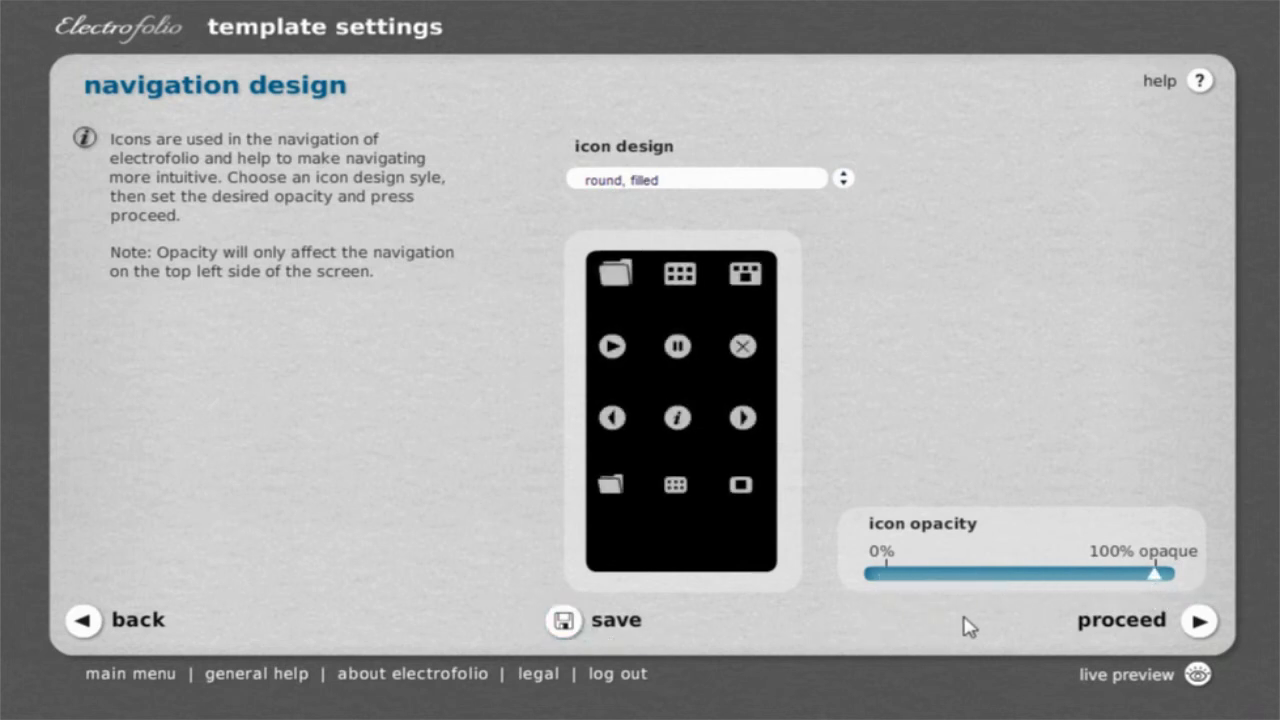
pyautogui.click(591, 625)
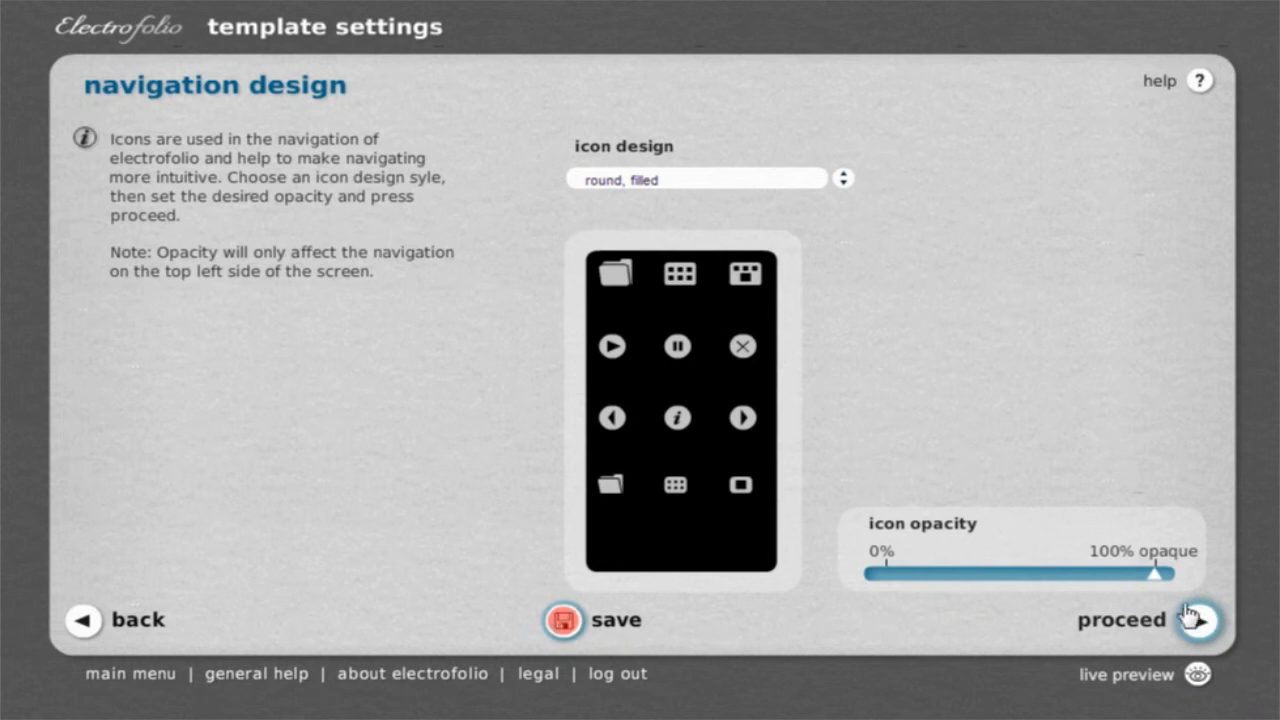
pyautogui.click(1114, 630)
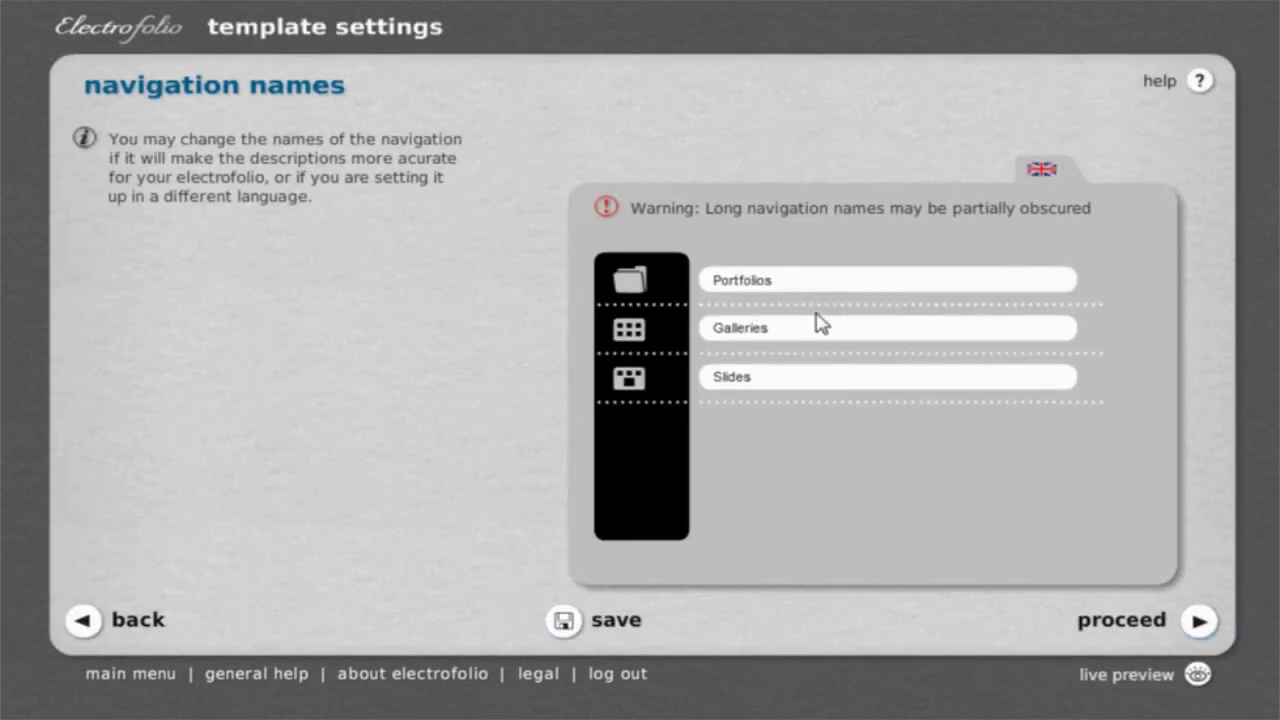
# Keep the navigation names Portfolios, Galleries and Slides, save them and return to the main menu
pyautogui.moveTo(776, 281); pyautogui.dragTo(704, 281)
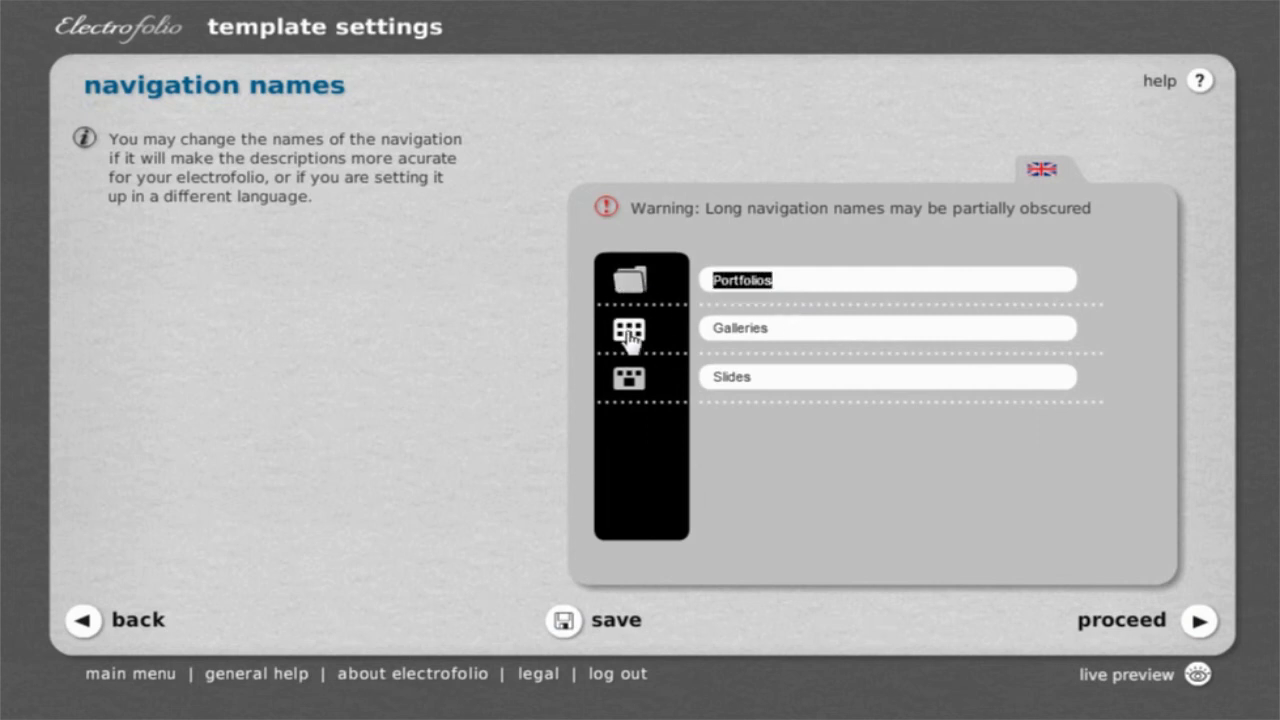
pyautogui.click(790, 281)
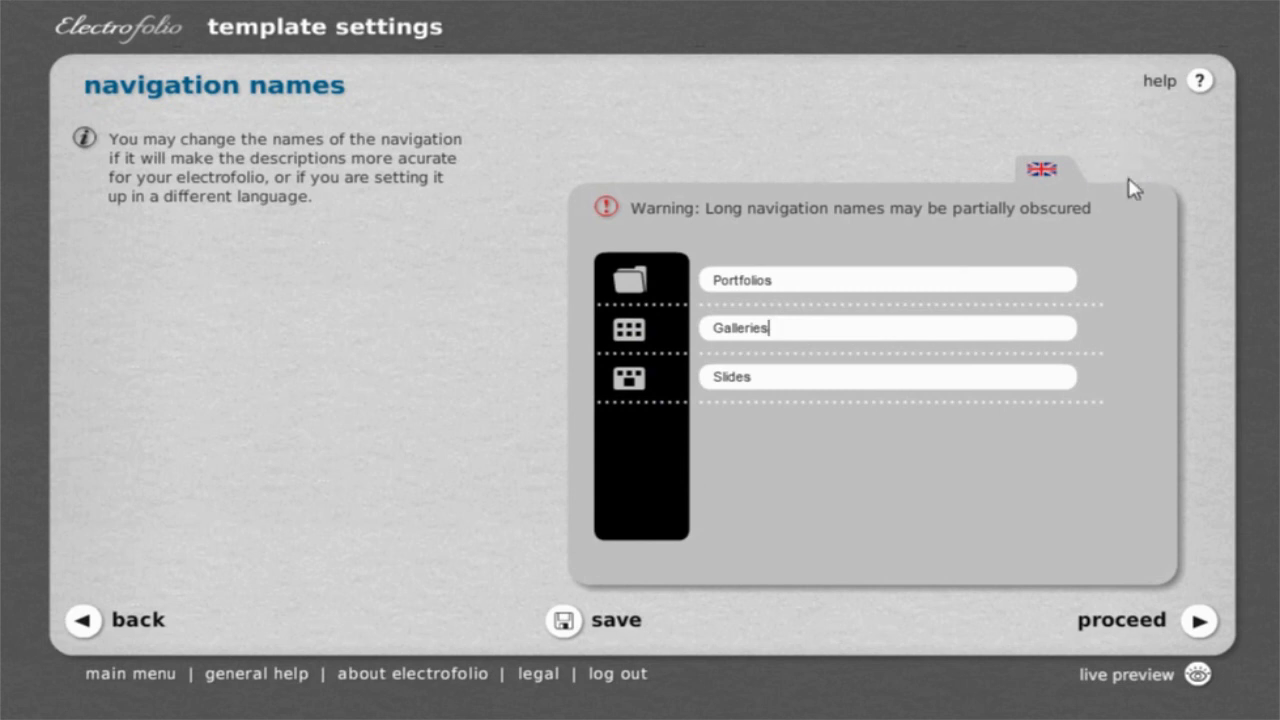
pyautogui.click(563, 619)
pyautogui.click(125, 675)
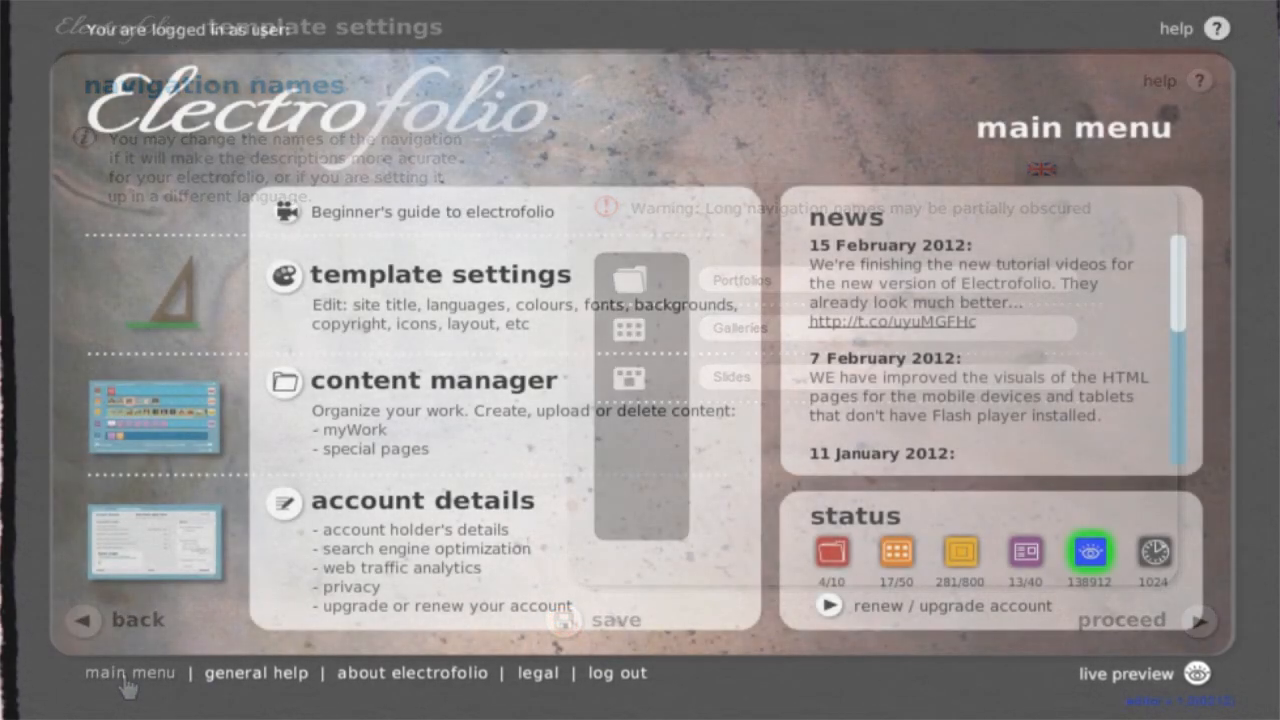